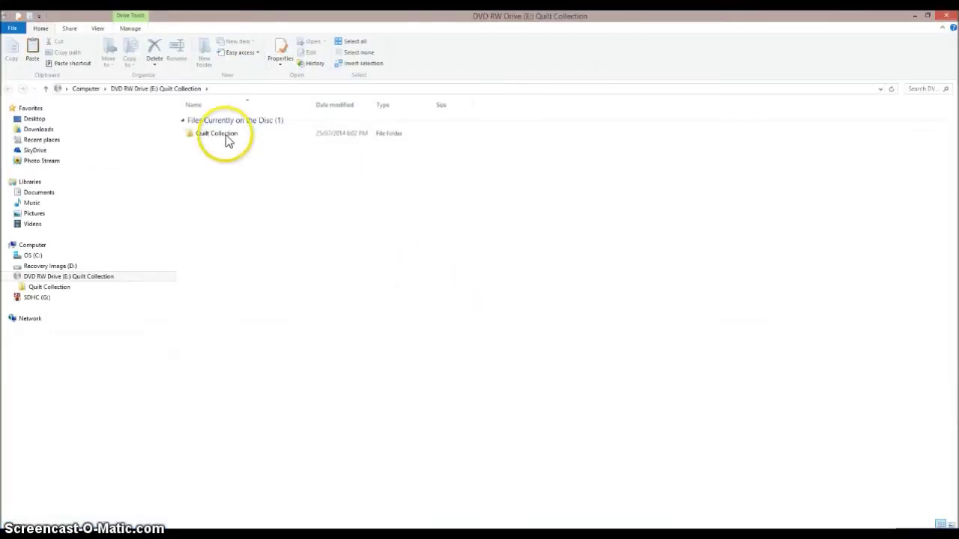
# - Close the disc's file window and start inserting a picture from the Patchwork Prints folder inside Quilt Collection on the DVD drive
pyautogui.click(213, 136)
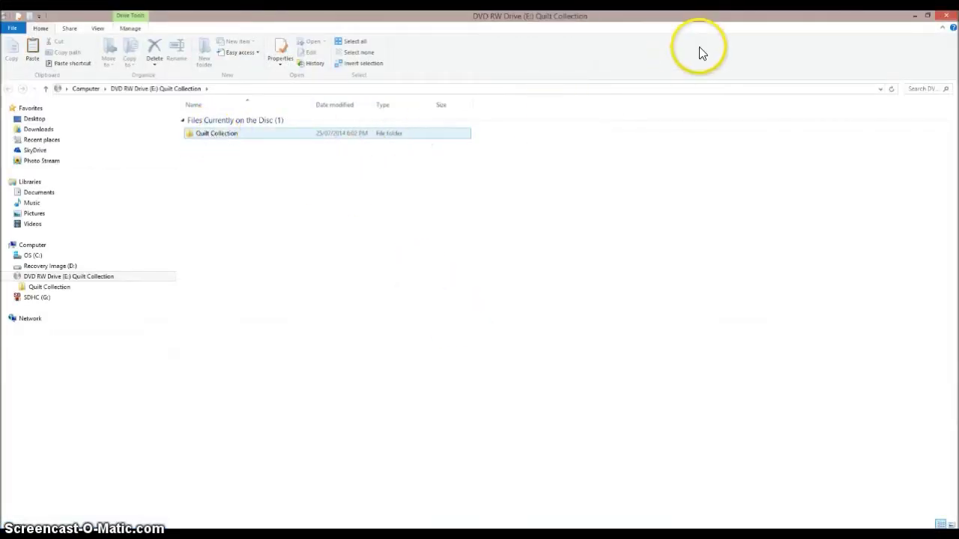
pyautogui.click(945, 15)
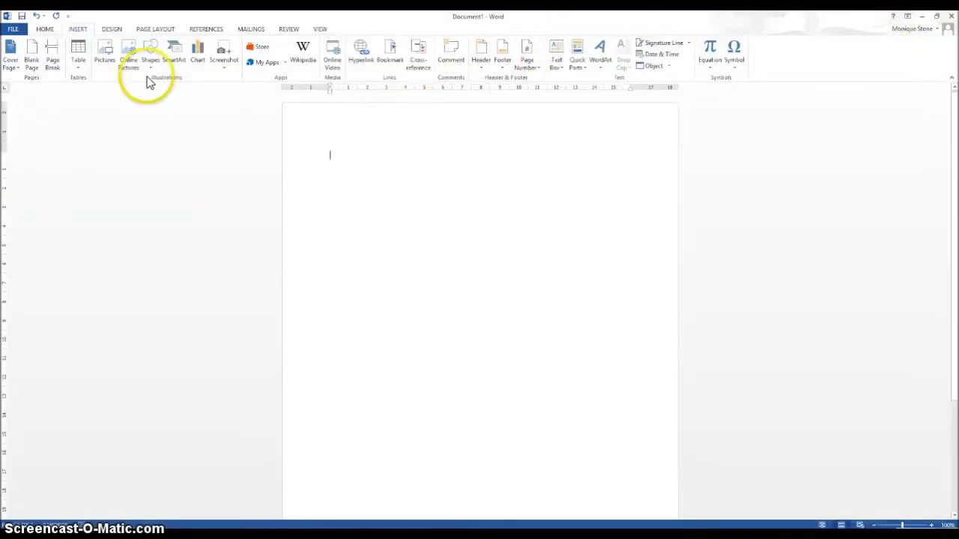
pyautogui.click(104, 53)
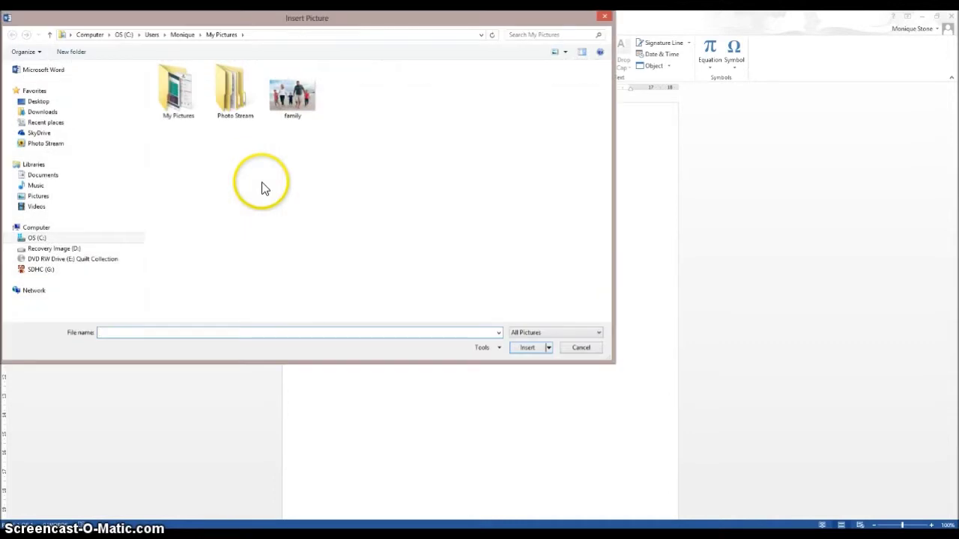
pyautogui.click(75, 259)
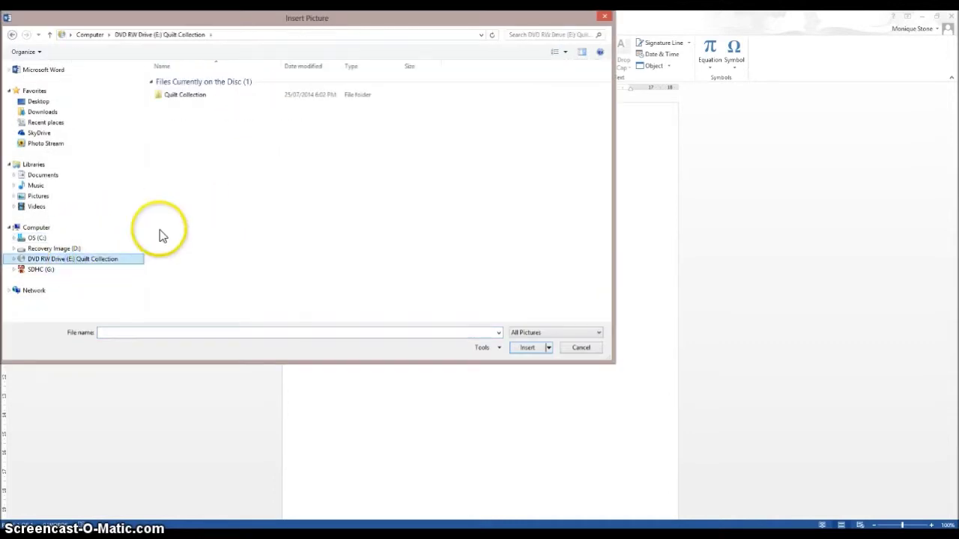
pyautogui.doubleClick(192, 96)
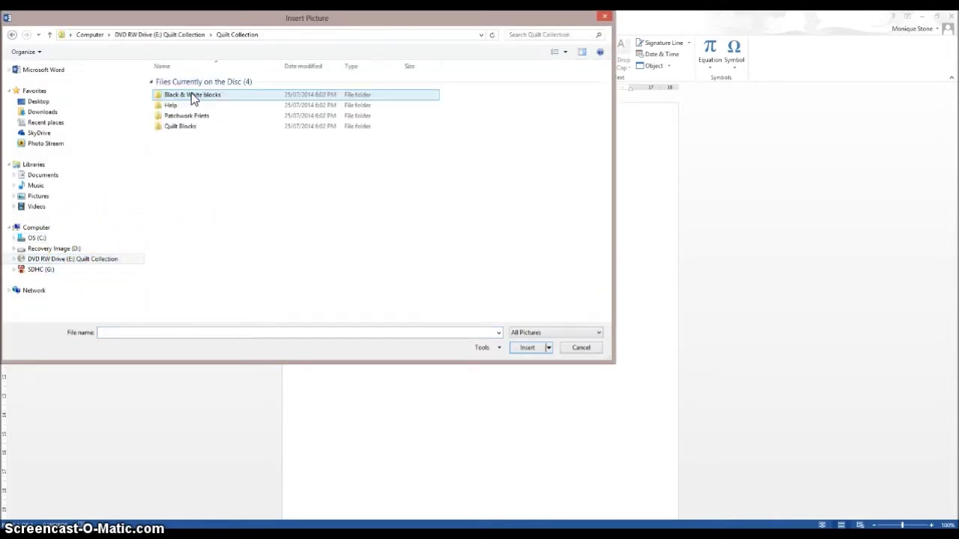
pyautogui.click(187, 117)
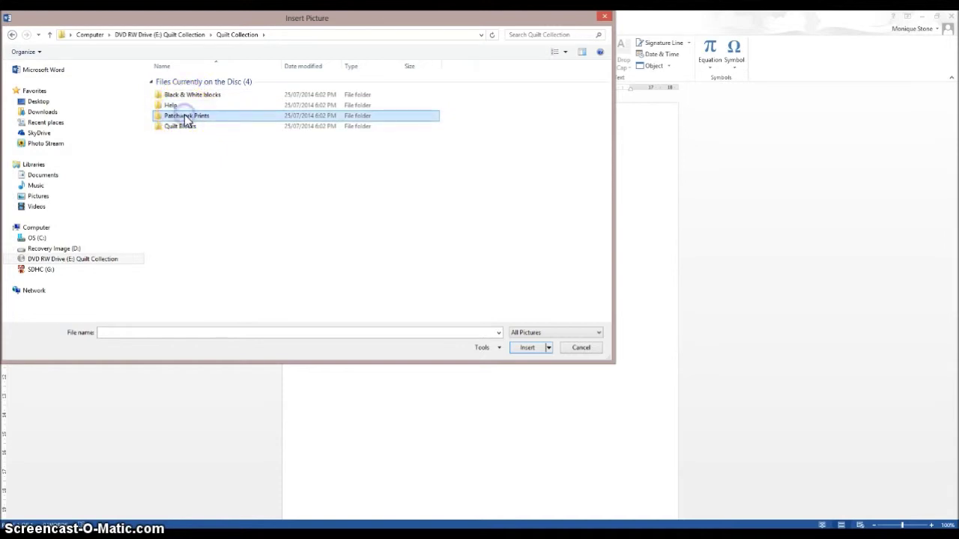
pyautogui.click(527, 348)
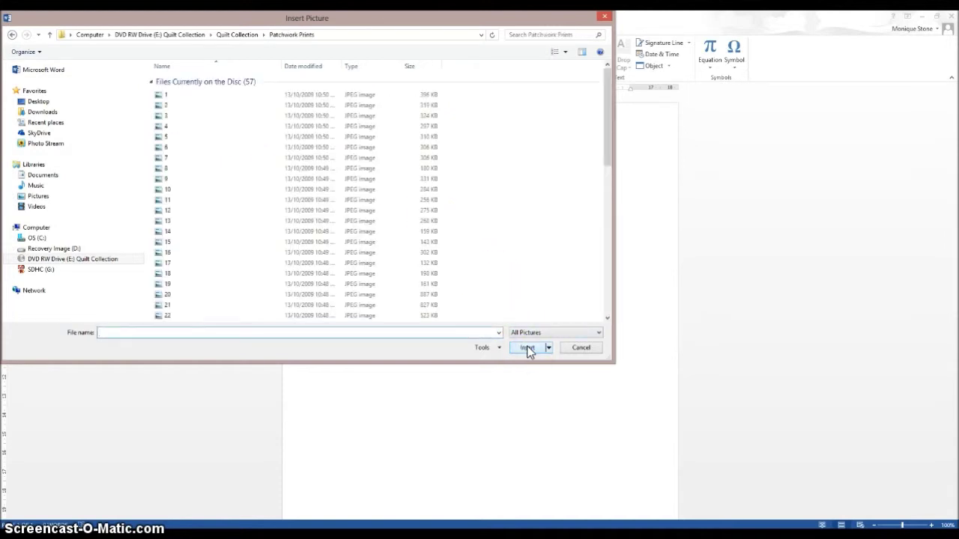
# - Show the patchwork prints as large icons and insert print 51, the beige dotted fabric, into the document
pyautogui.click(565, 51)
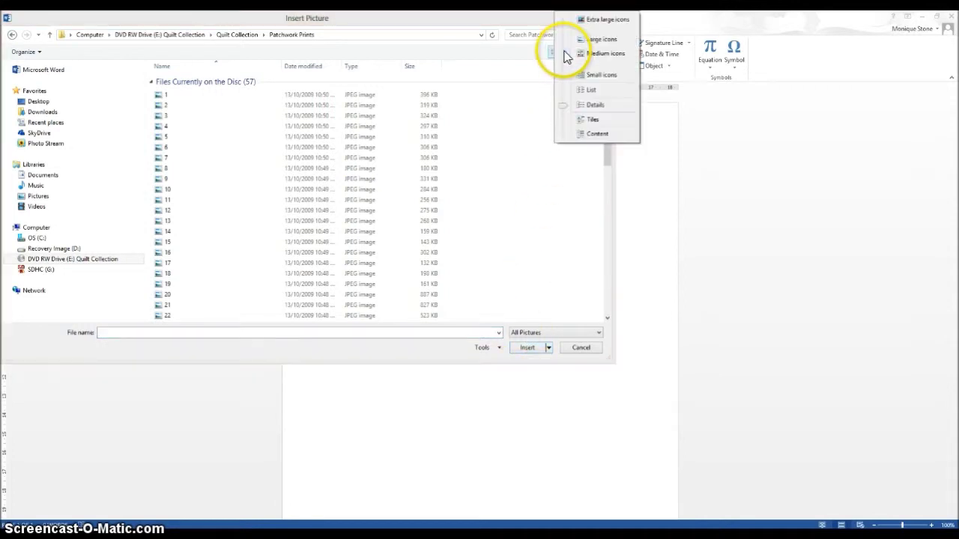
pyautogui.click(599, 41)
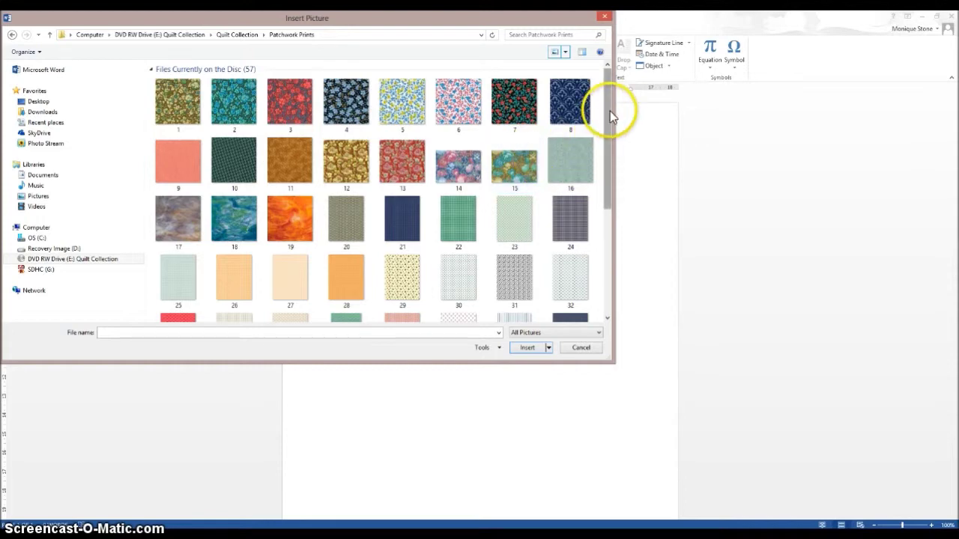
pyautogui.moveTo(610, 113); pyautogui.dragTo(620, 206)
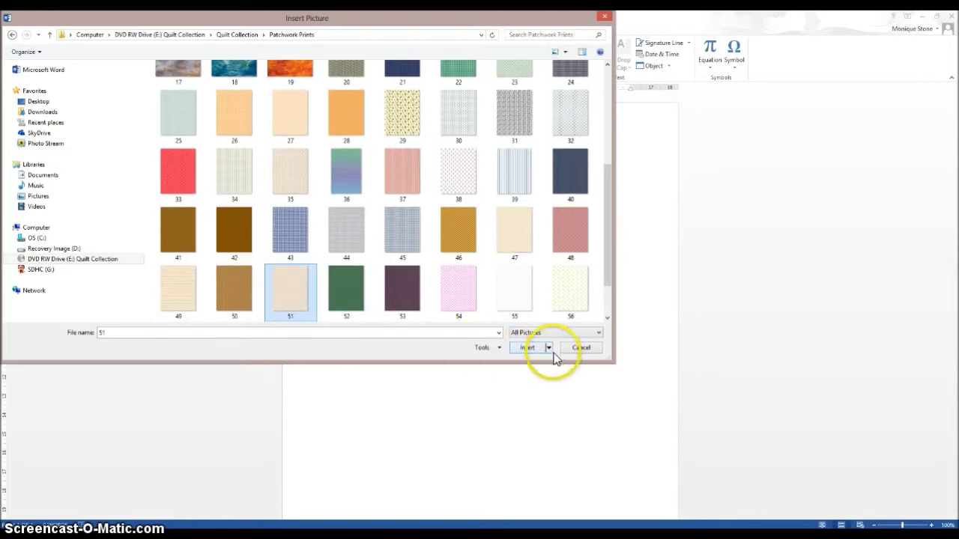
pyautogui.click(528, 348)
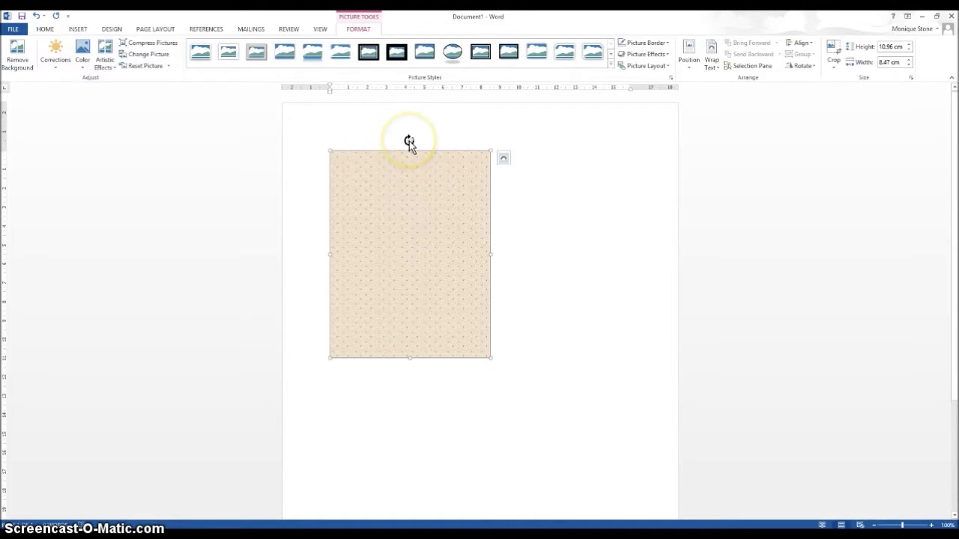
# - Rotate the beige print a quarter turn clockwise so it lies in landscape orientation
pyautogui.moveTo(408, 141); pyautogui.dragTo(525, 257)
pyautogui.click(376, 220)
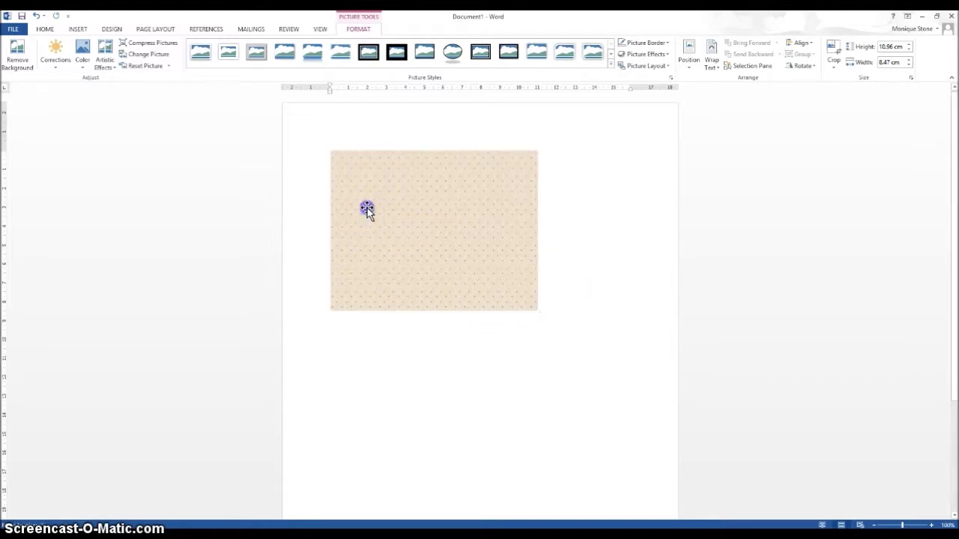
pyautogui.click(358, 201)
# - Wrap the beige print Behind Text and fit it from the page's upper-left corner across its width, at about 20.3 by 15.7 cm
pyautogui.click(710, 55)
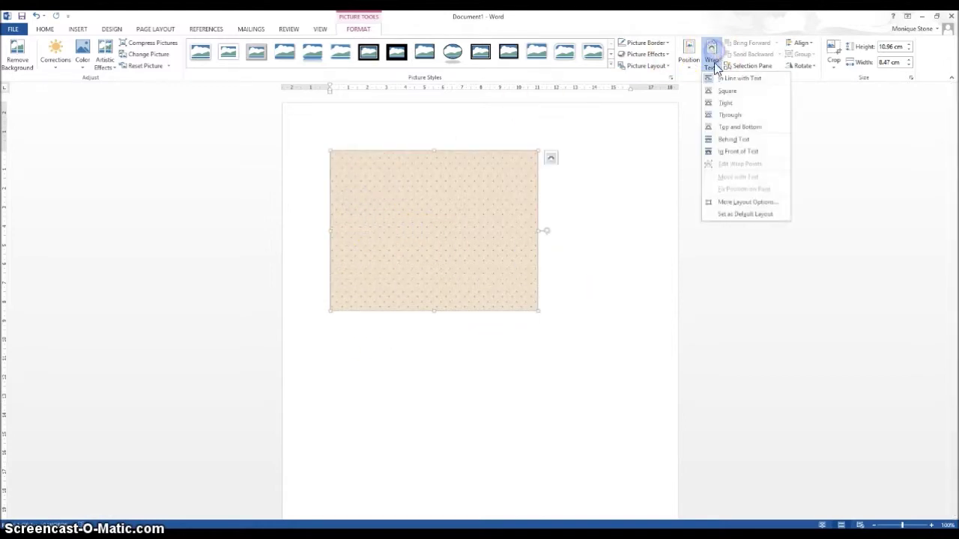
pyautogui.click(729, 136)
pyautogui.moveTo(400, 212); pyautogui.dragTo(360, 173)
pyautogui.moveTo(497, 268); pyautogui.dragTo(672, 345)
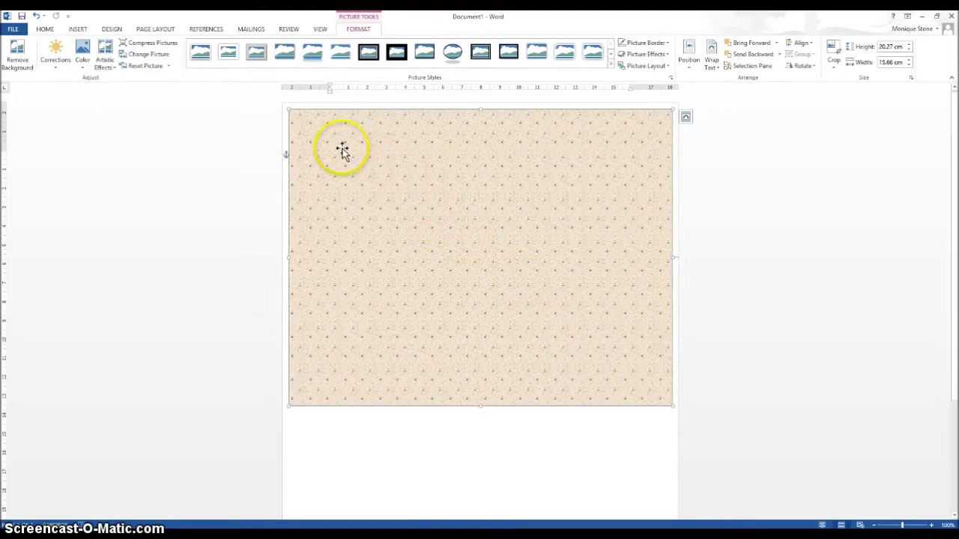
# - Start inserting another picture and browse to the Quilt Blocks folder in Quilt Collection
pyautogui.click(79, 30)
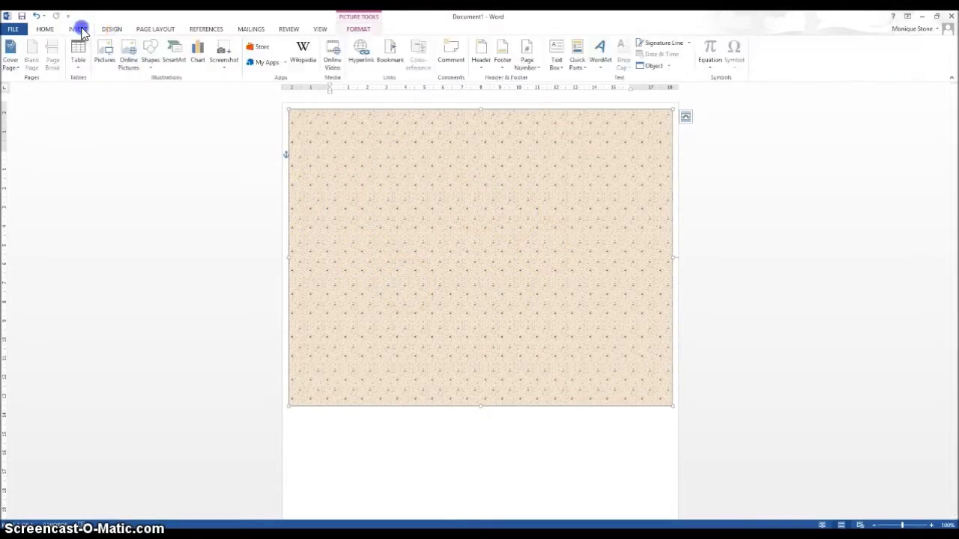
pyautogui.click(106, 58)
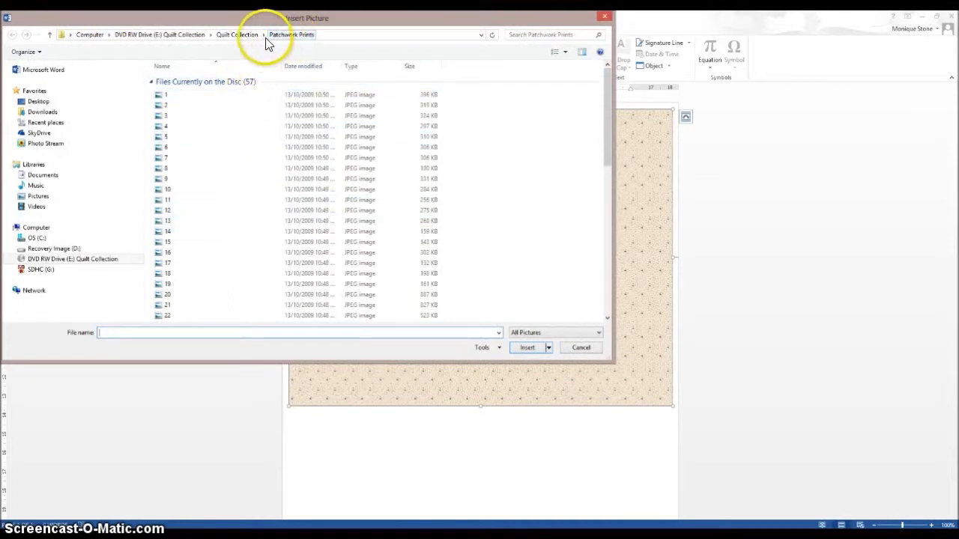
pyautogui.click(232, 34)
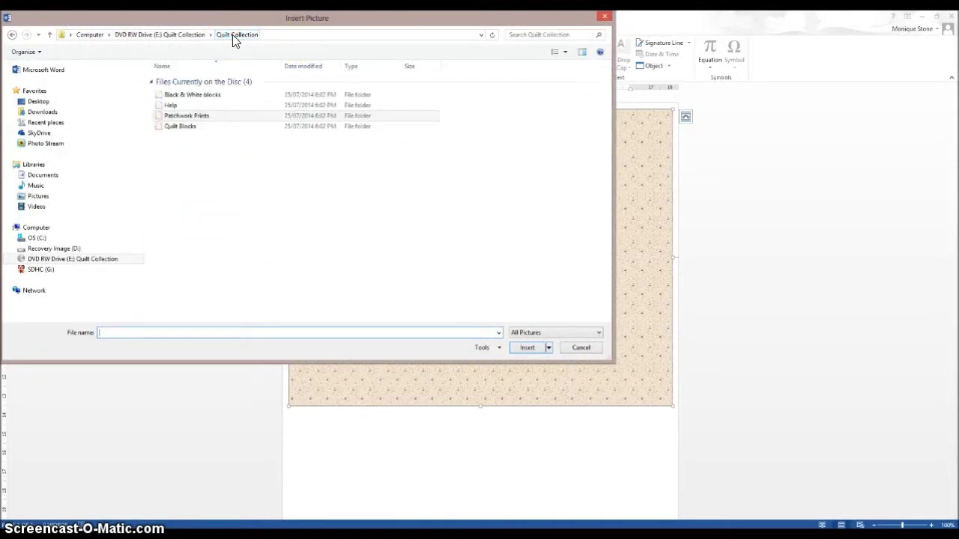
pyautogui.click(183, 127)
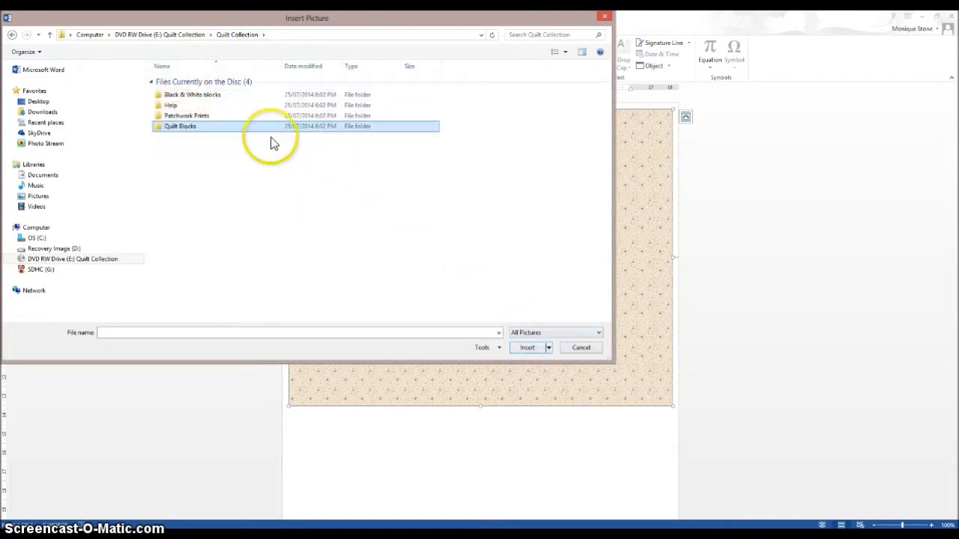
pyautogui.click(193, 127)
pyautogui.doubleClick(192, 127)
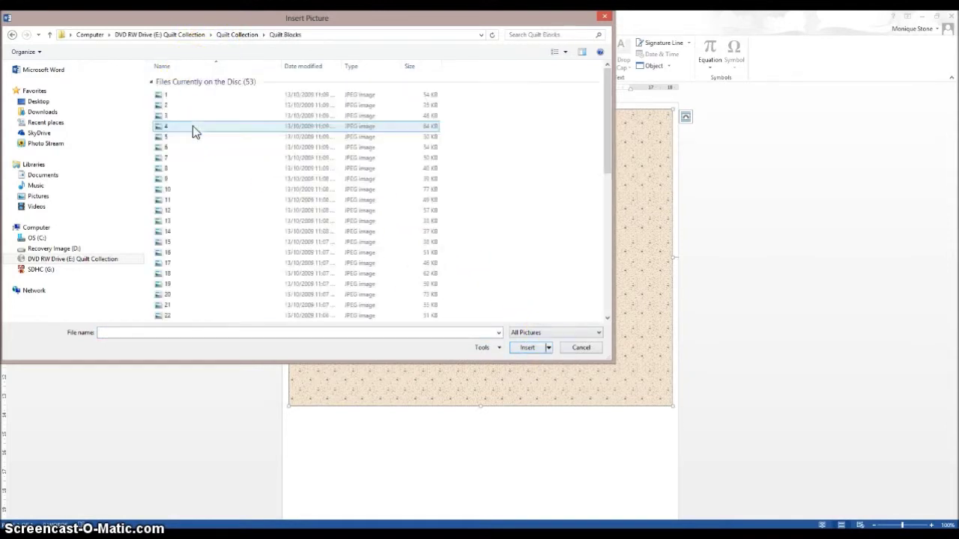
# - Show the quilt blocks as large icons and insert block 47, the pink star block, into the document
pyautogui.click(565, 52)
pyautogui.click(593, 39)
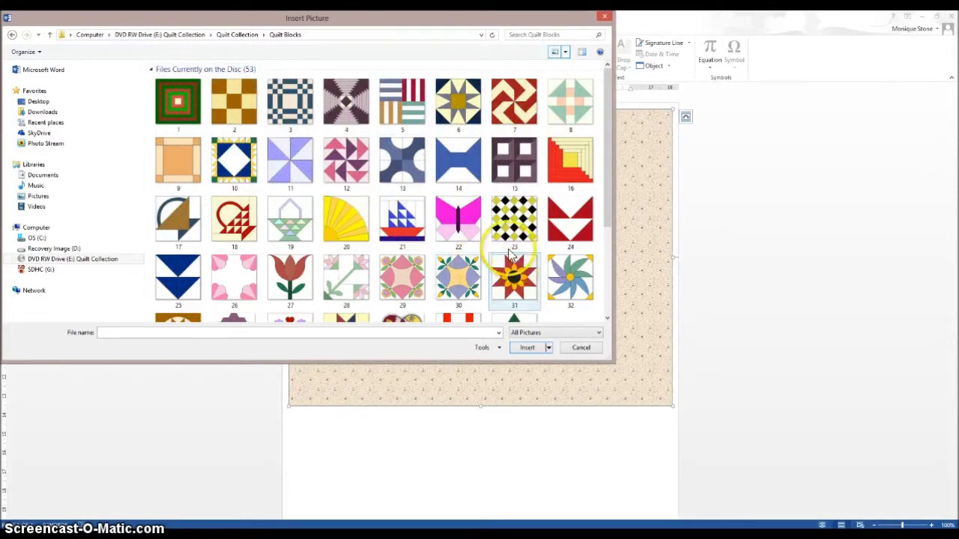
pyautogui.moveTo(610, 107); pyautogui.dragTo(617, 139)
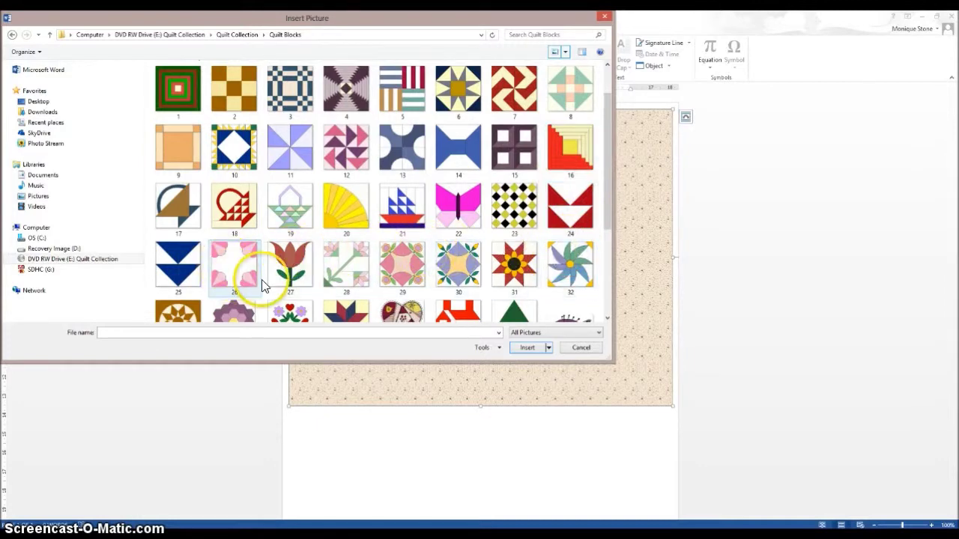
pyautogui.moveTo(608, 226); pyautogui.dragTo(614, 299)
pyautogui.click(514, 248)
pyautogui.click(526, 347)
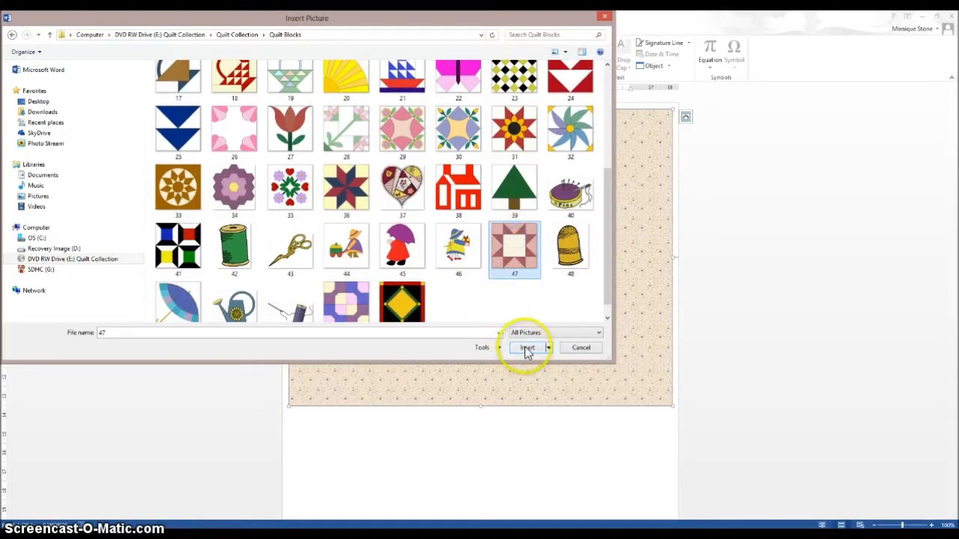
# - Wrap the star block In Front of Text and fit it into the background's upper-left corner at about 3.8 cm square
pyautogui.click(364, 207)
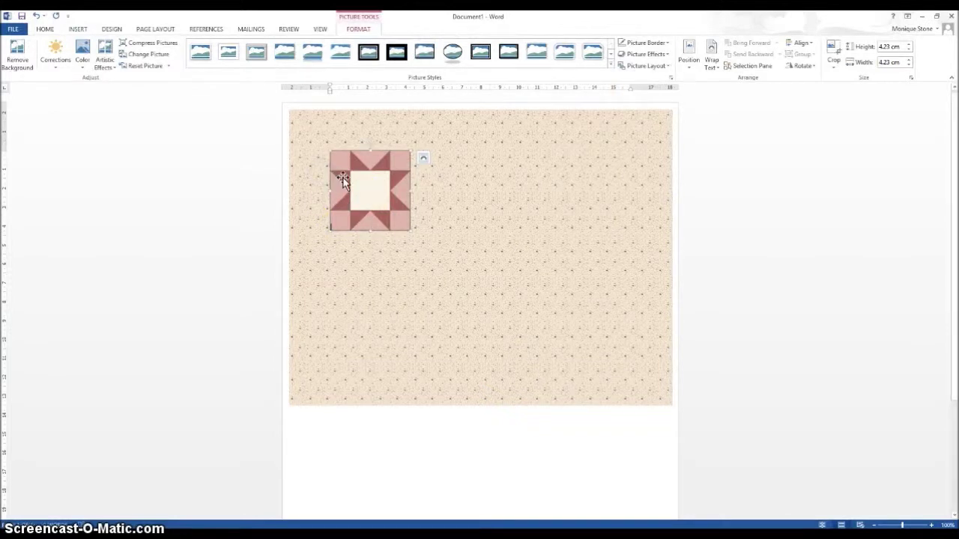
pyautogui.click(317, 163)
pyautogui.click(711, 63)
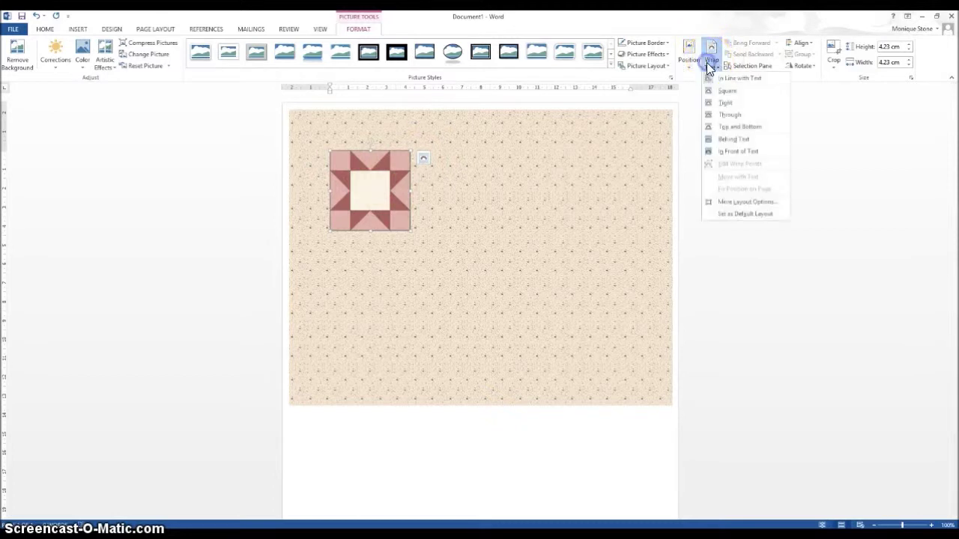
pyautogui.click(730, 151)
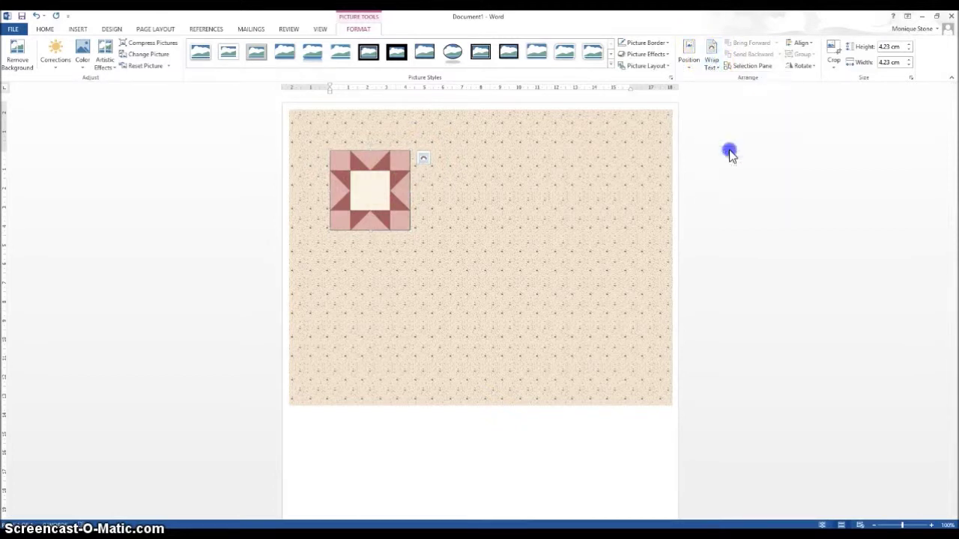
pyautogui.moveTo(379, 202); pyautogui.dragTo(337, 161)
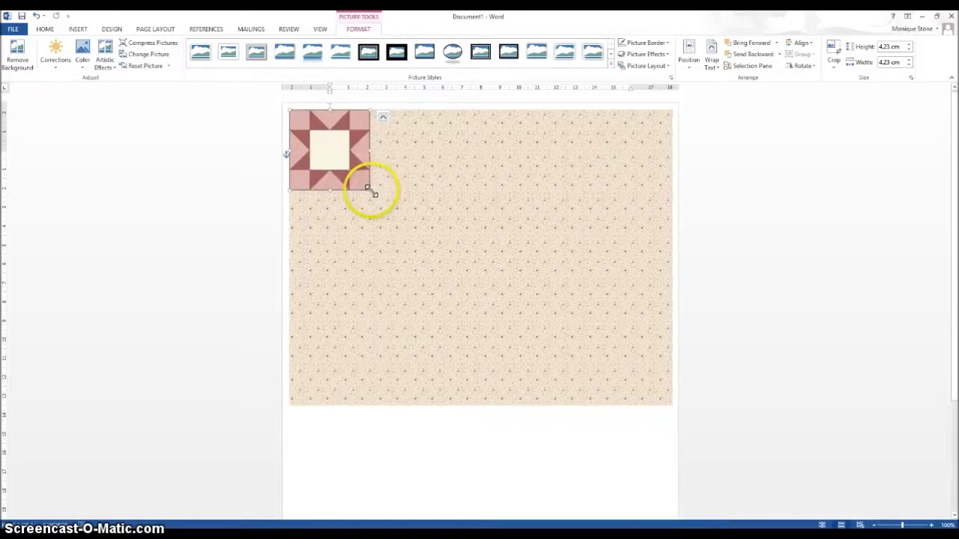
pyautogui.moveTo(366, 187); pyautogui.dragTo(360, 182)
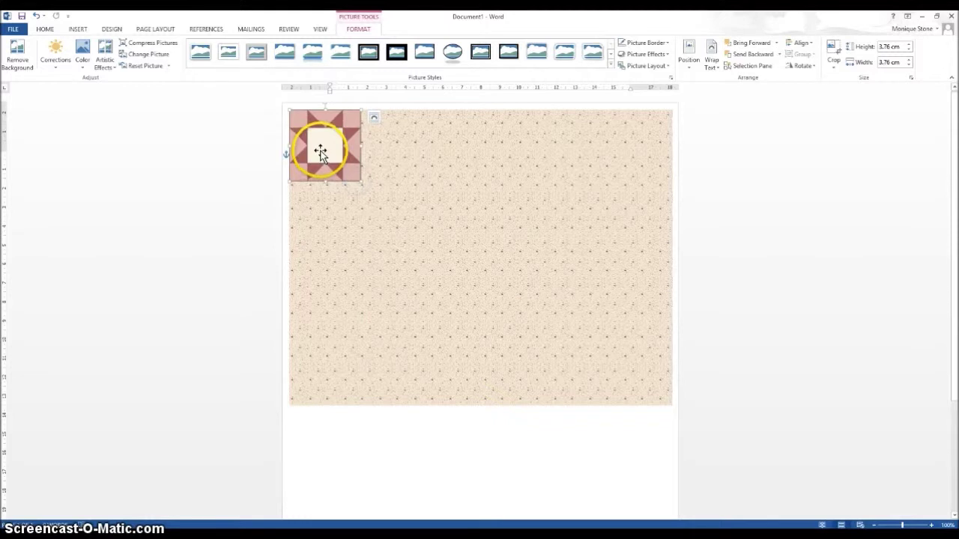
# - Copy the star block and place the duplicate in the background's lower-left corner
pyautogui.click(43, 30)
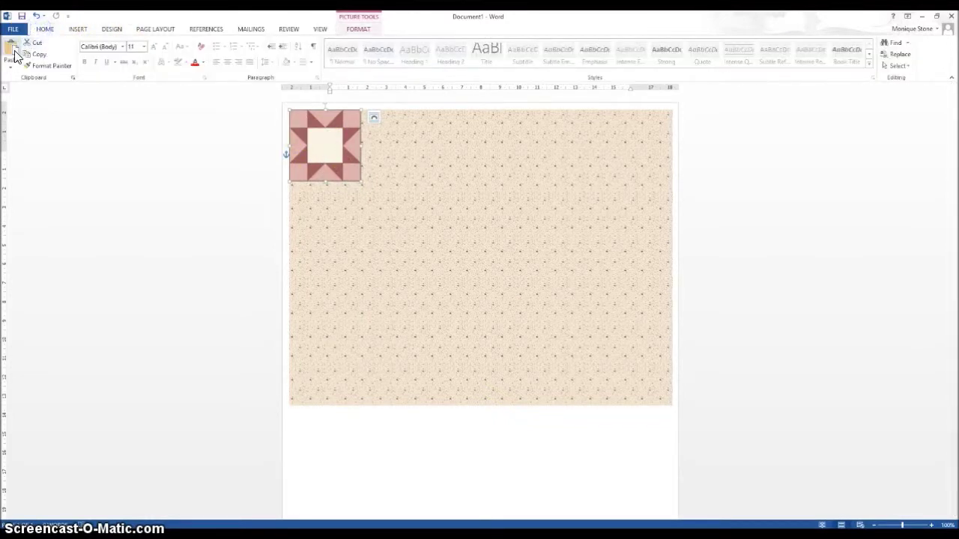
pyautogui.click(36, 55)
pyautogui.click(12, 51)
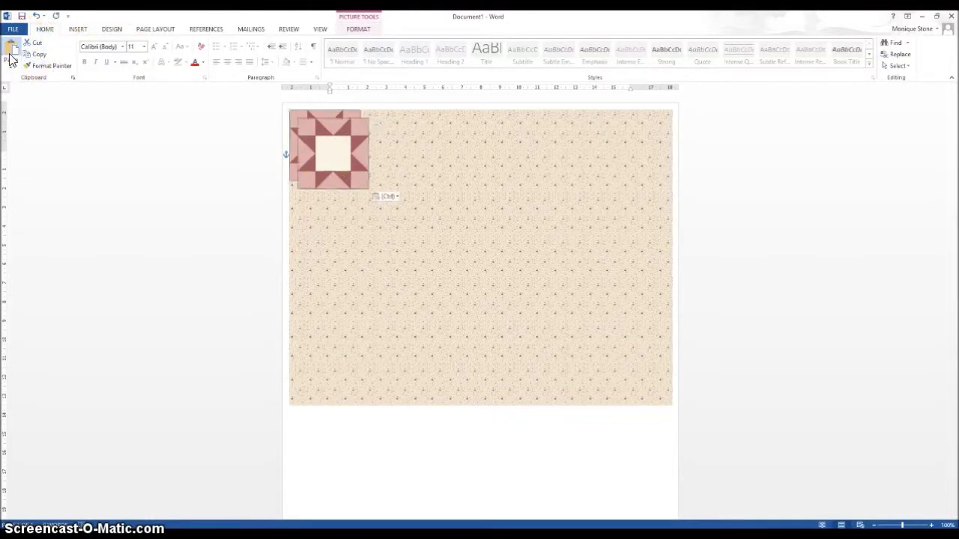
pyautogui.moveTo(343, 197); pyautogui.dragTo(326, 380)
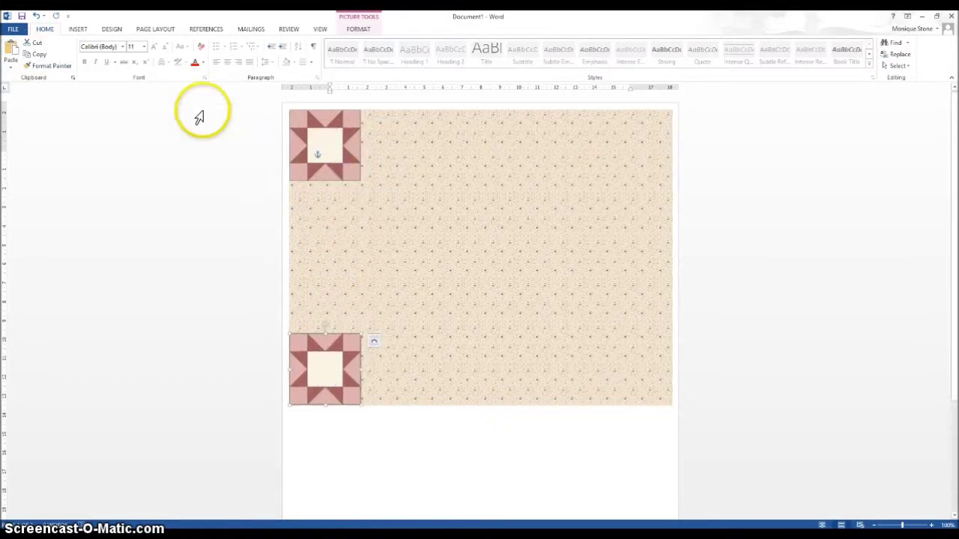
# - Paste two more star blocks and place them in the background's upper-right and lower-right corners
pyautogui.click(12, 53)
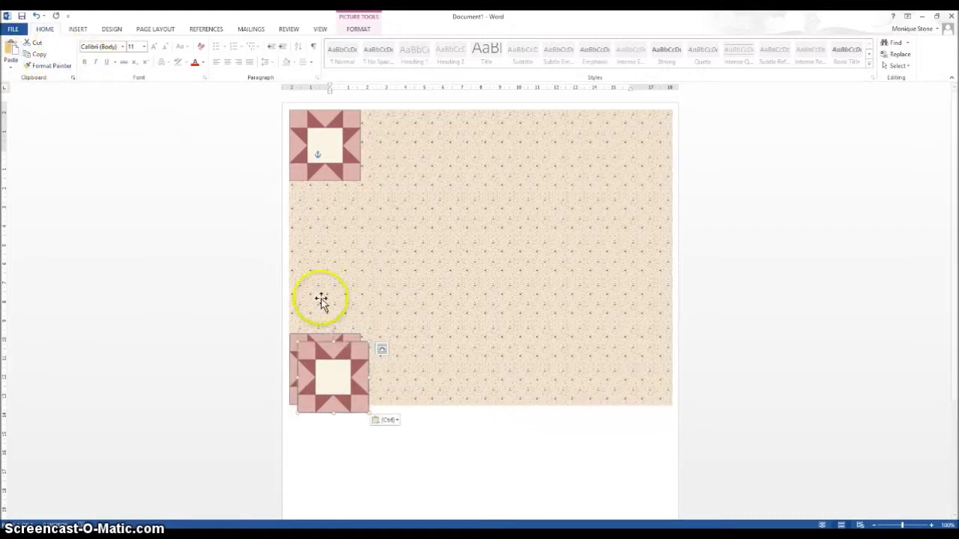
pyautogui.moveTo(423, 306); pyautogui.dragTo(642, 138)
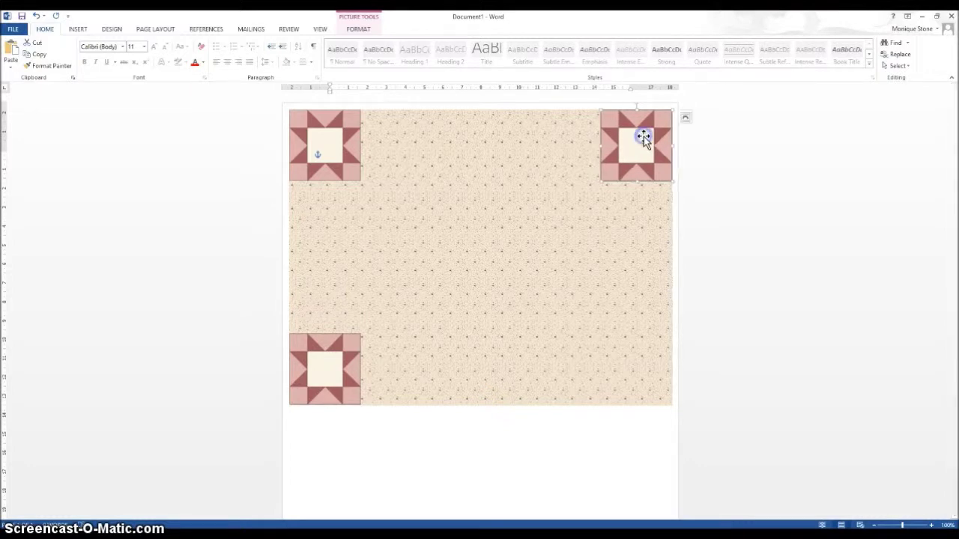
pyautogui.click(12, 51)
pyautogui.moveTo(621, 186); pyautogui.dragTo(618, 372)
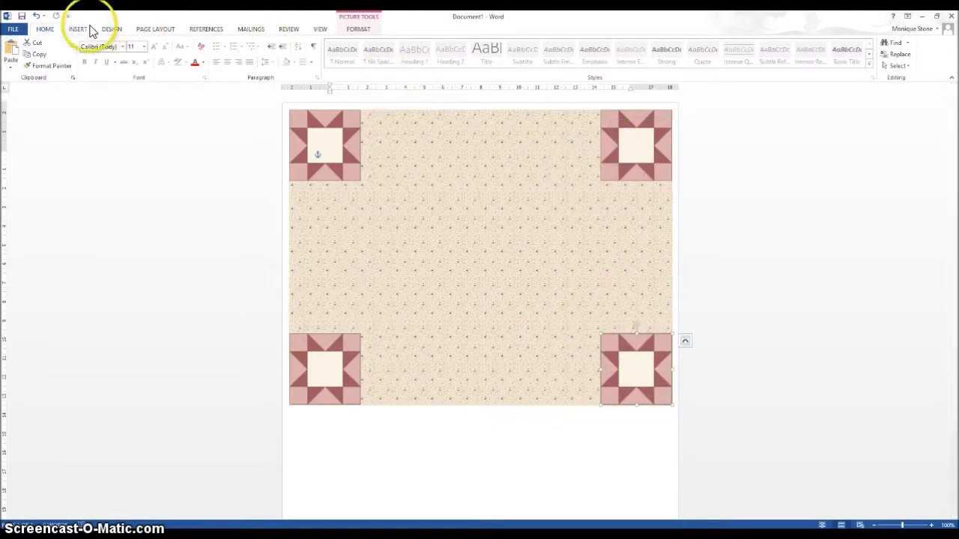
# - Insert the "family" picture from the Pictures library into the document
pyautogui.click(79, 29)
pyautogui.click(107, 52)
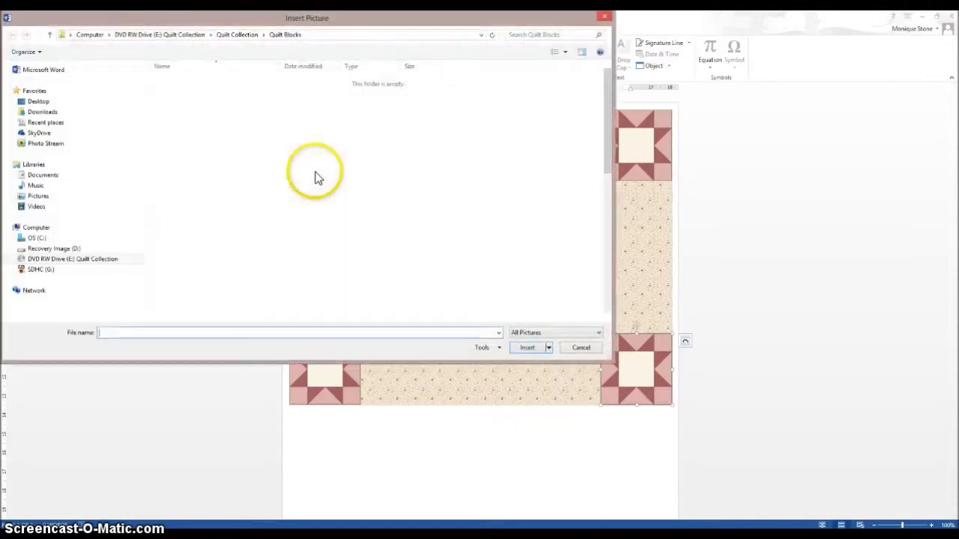
pyautogui.click(43, 197)
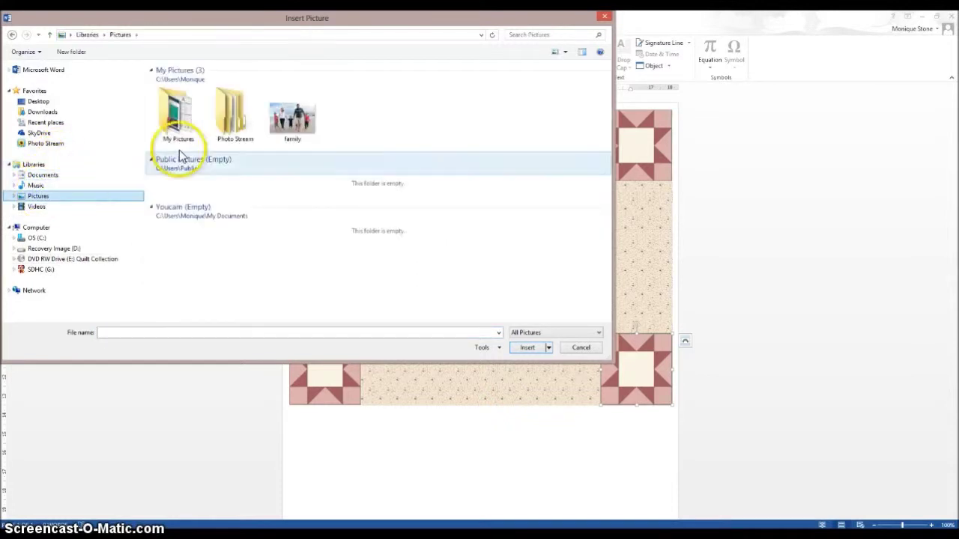
pyautogui.click(293, 118)
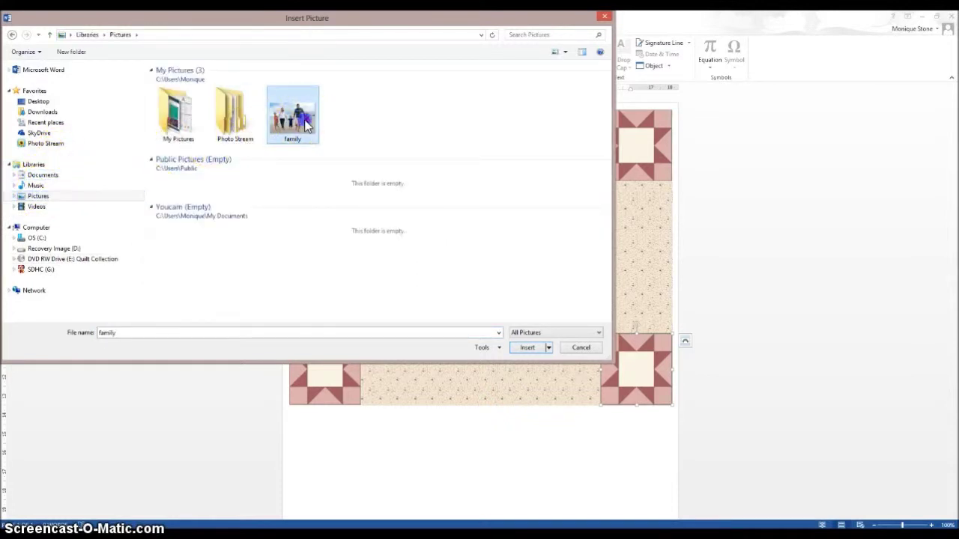
pyautogui.click(531, 350)
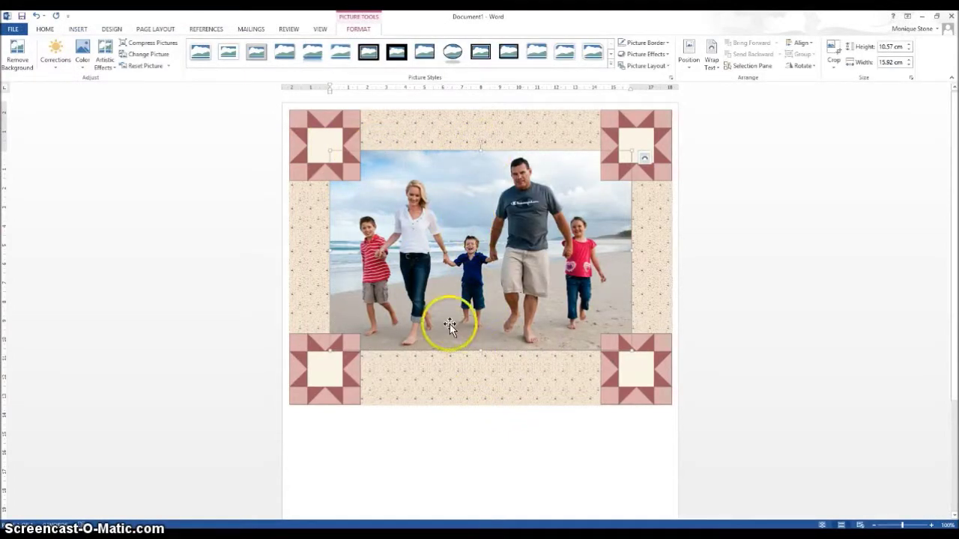
# - Wrap the family photo In Front of Text and shrink it to about 8.4 by 12.7 cm, fitting the width between the star blocks
pyautogui.moveTo(330, 150); pyautogui.dragTo(361, 187)
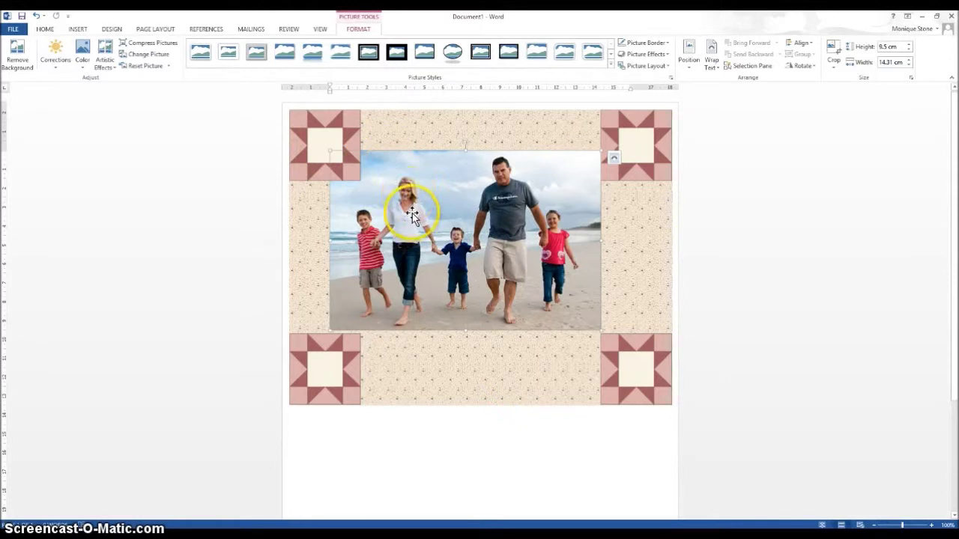
pyautogui.click(711, 60)
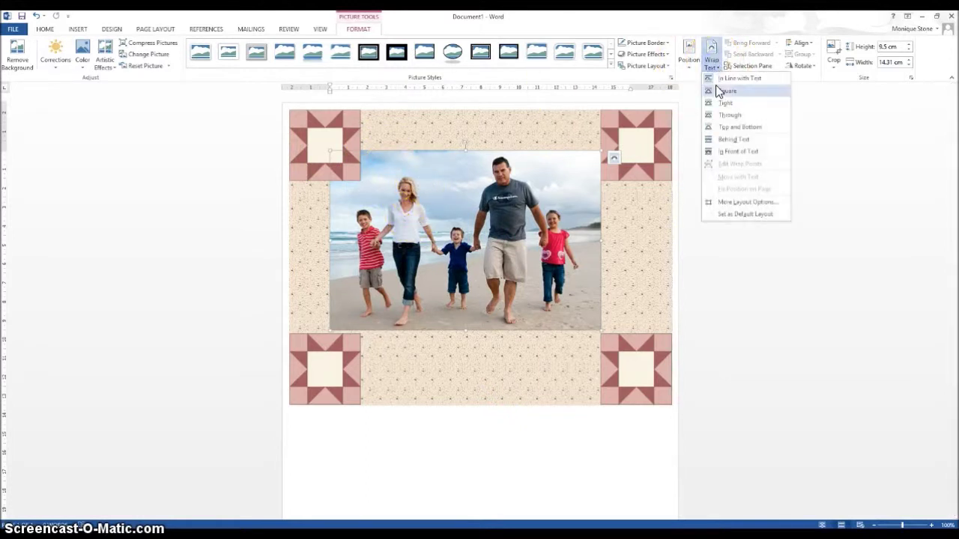
pyautogui.click(724, 151)
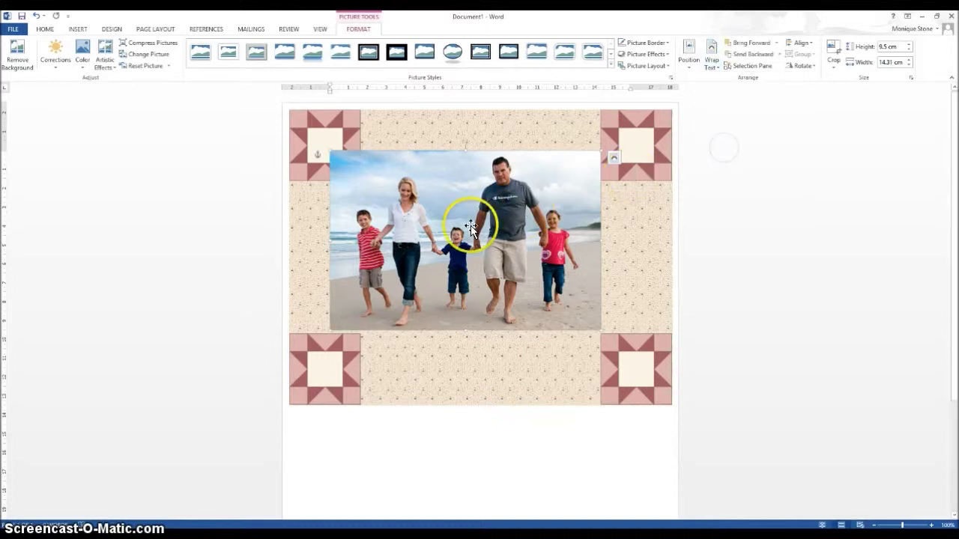
pyautogui.moveTo(330, 151); pyautogui.dragTo(360, 182)
# - Nudge the family photo down until it sits vertically centred between the upper and lower star blocks
pyautogui.click(498, 238)
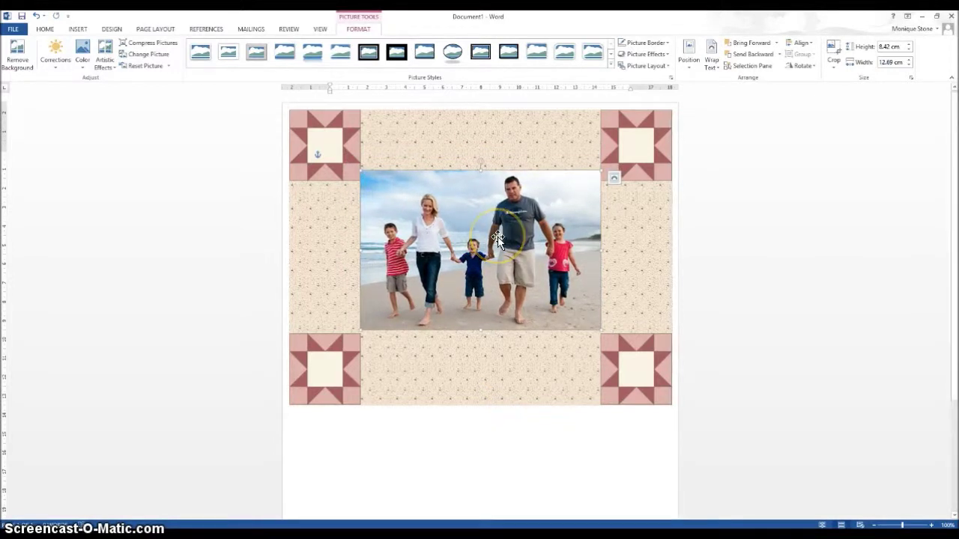
pyautogui.press('Down')
pyautogui.press('Down')
pyautogui.press('Down')
pyautogui.press('Down')
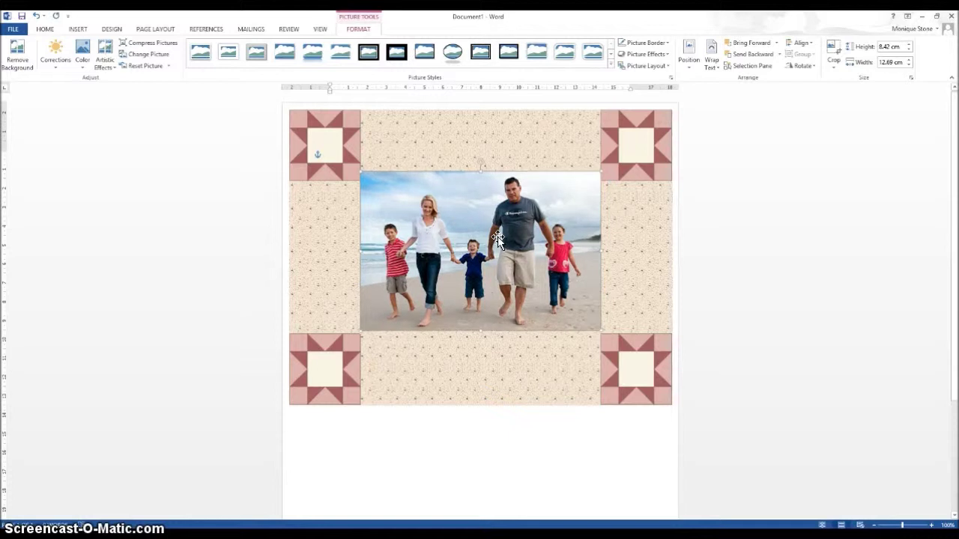
pyautogui.press('Down')
pyautogui.press('Down')
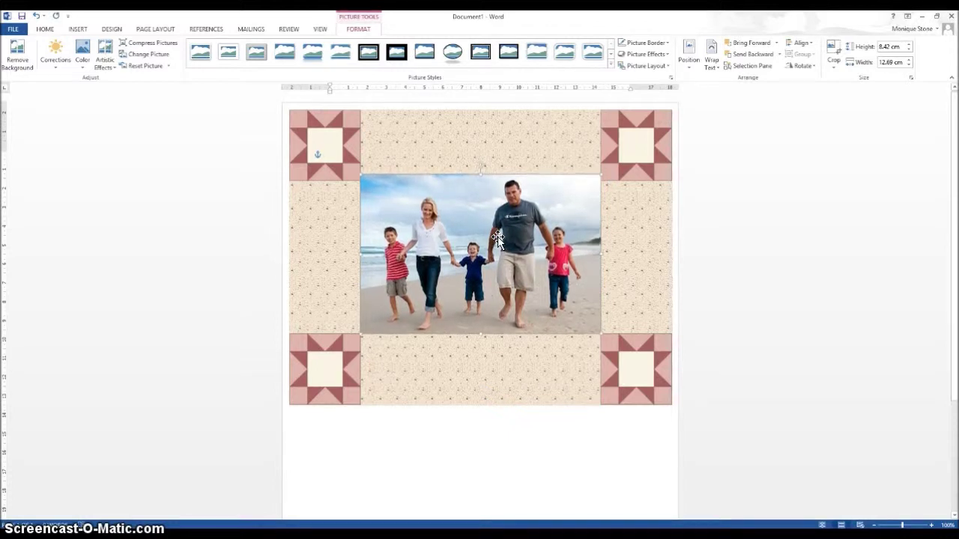
pyautogui.press('Down')
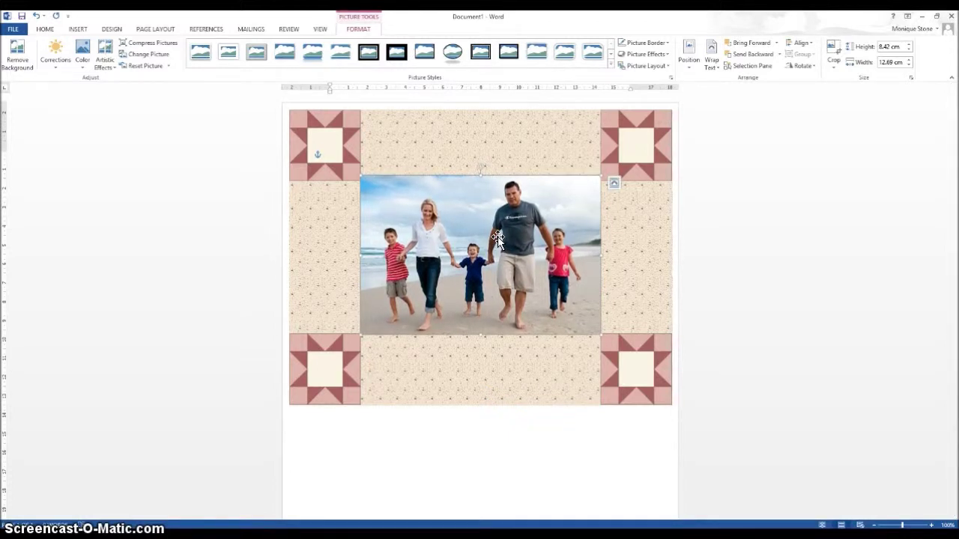
# - Shrink all four star blocks to about 3.6 cm square, keeping each in its corner of the background
pyautogui.click(337, 155)
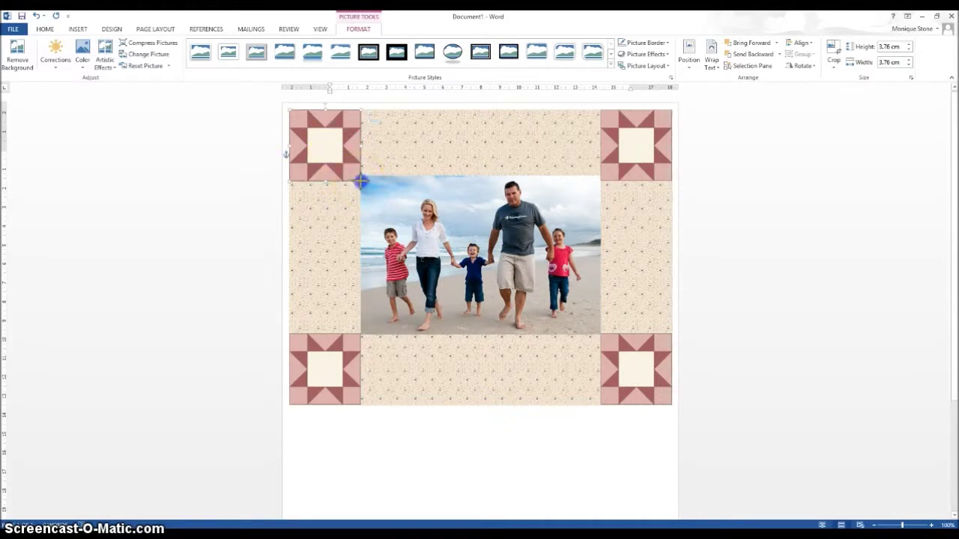
pyautogui.moveTo(360, 180); pyautogui.dragTo(357, 178)
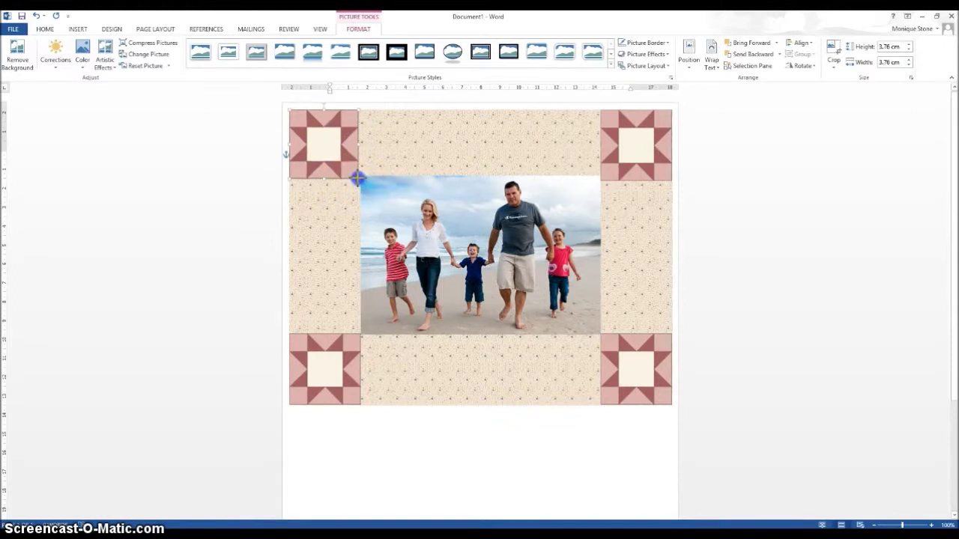
pyautogui.click(629, 164)
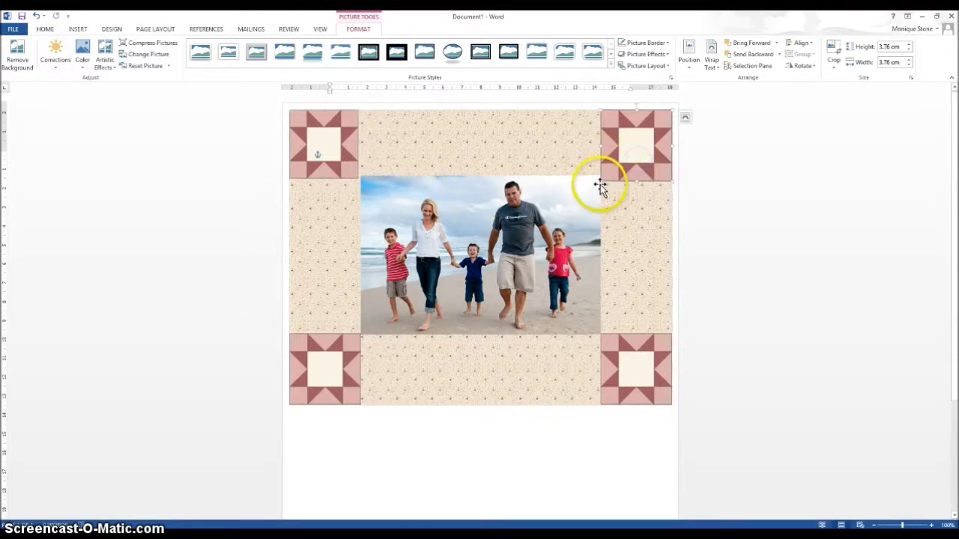
pyautogui.moveTo(600, 182); pyautogui.dragTo(605, 179)
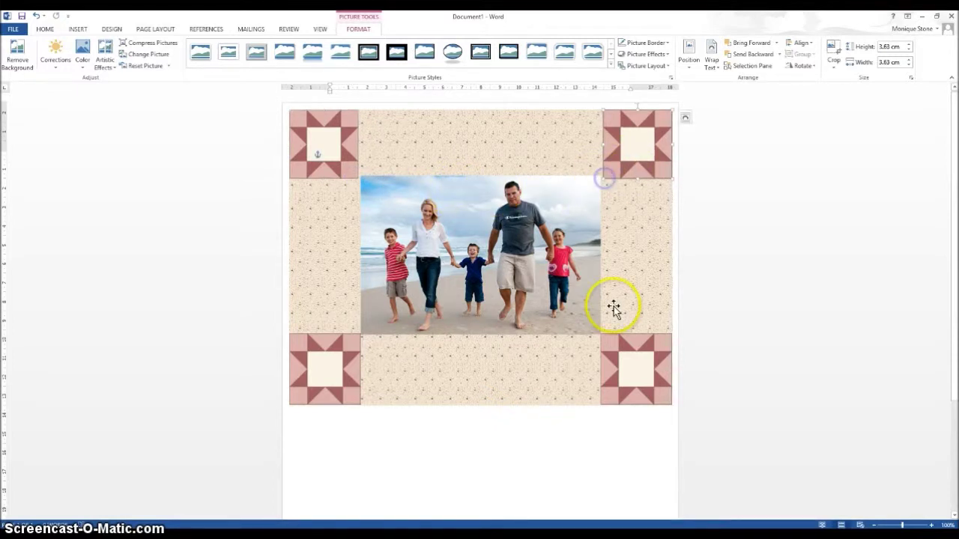
pyautogui.moveTo(599, 333); pyautogui.dragTo(604, 337)
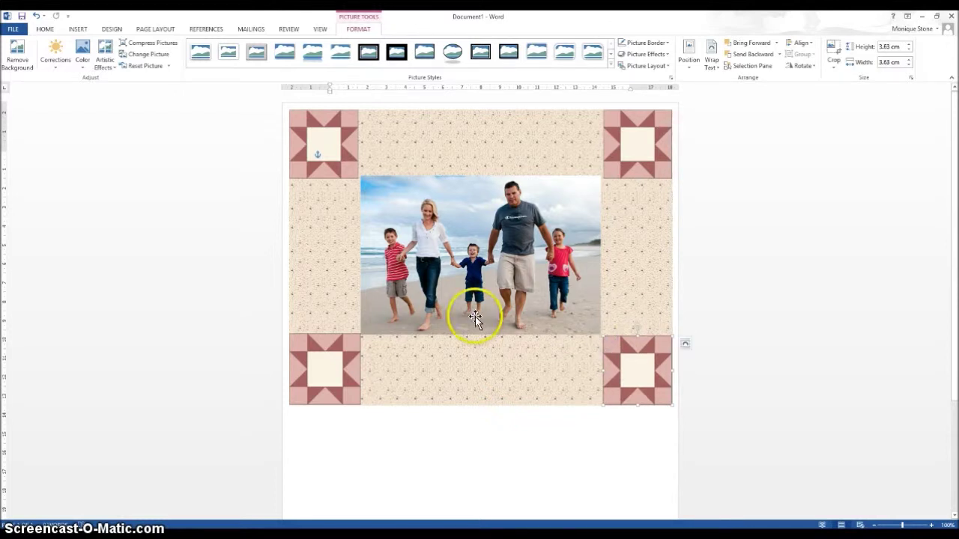
pyautogui.click(332, 353)
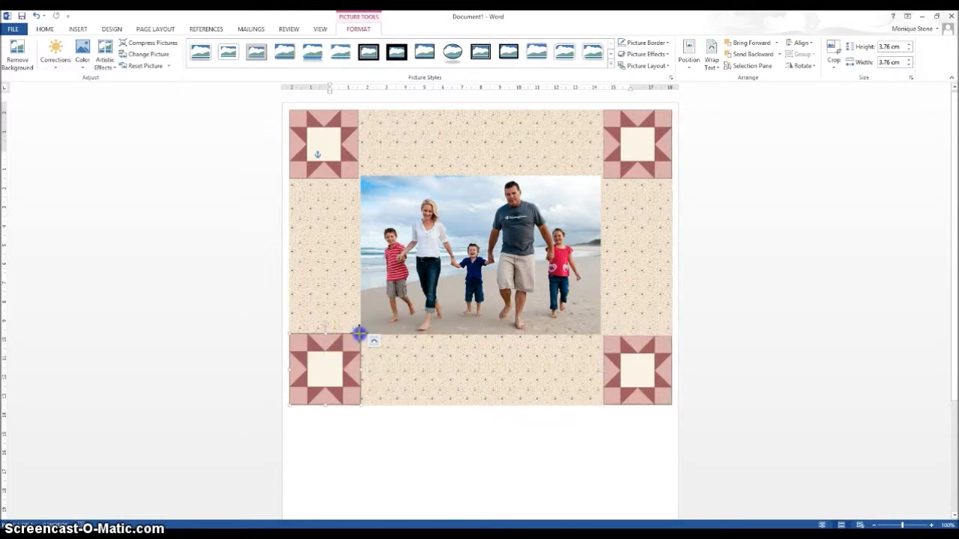
pyautogui.moveTo(360, 333); pyautogui.dragTo(357, 336)
# - Nudge the family photo slightly down and right, and enlarge it to about 8.5 by 12.9 cm to meet the star blocks
pyautogui.click(461, 302)
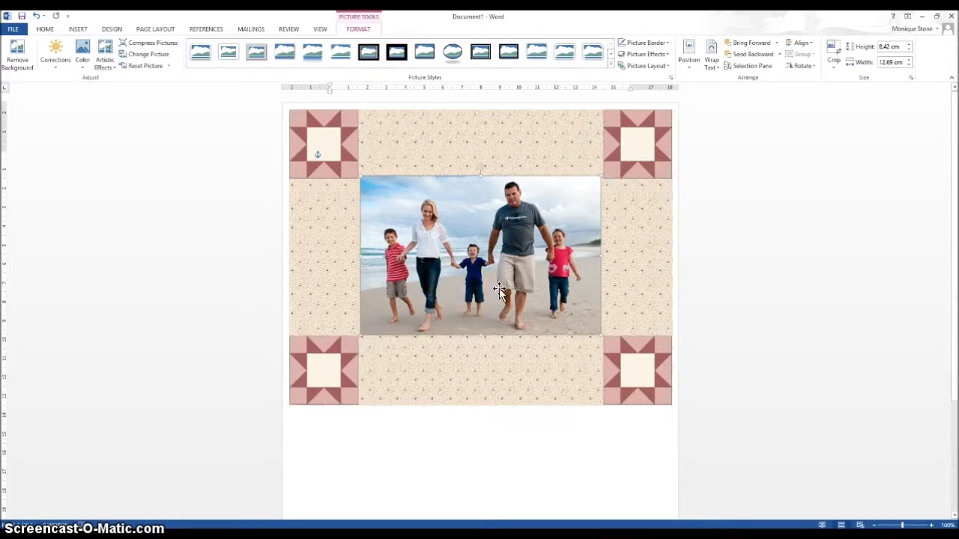
pyautogui.press('Down')
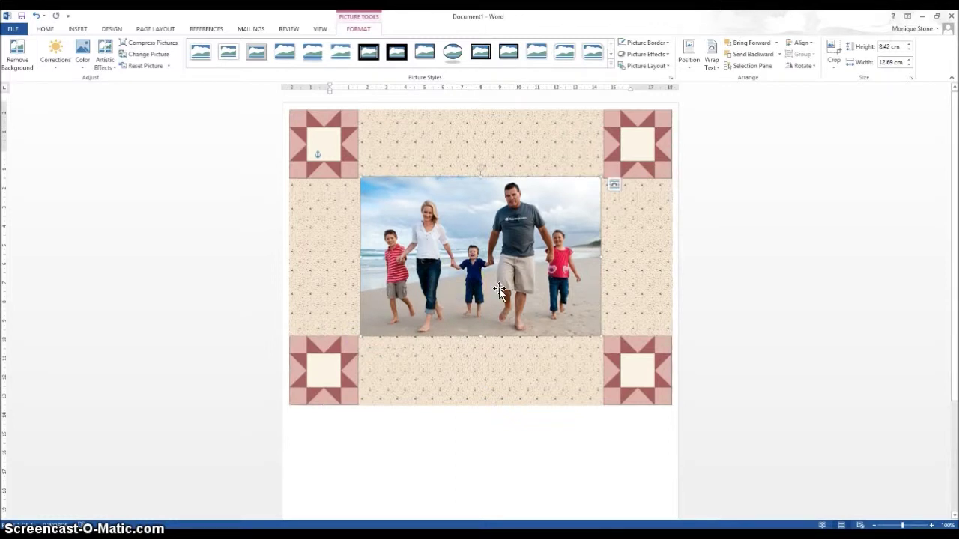
pyautogui.press('Right')
pyautogui.press('Right')
pyautogui.click(405, 253)
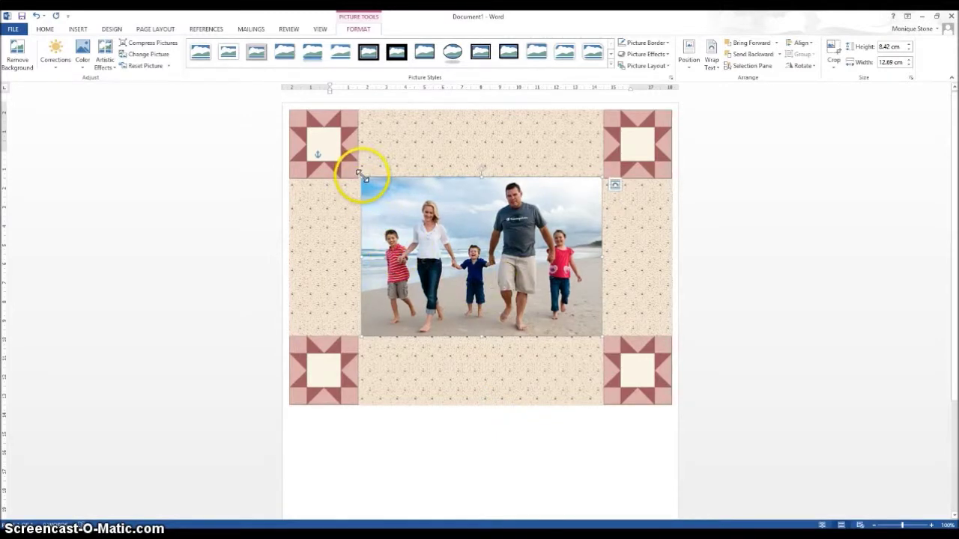
pyautogui.moveTo(361, 177); pyautogui.dragTo(359, 176)
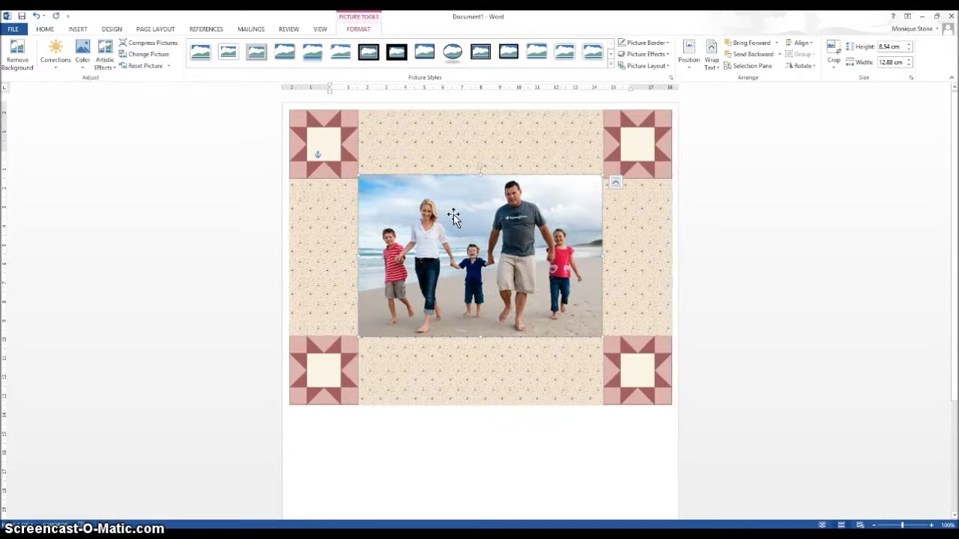
pyautogui.click(852, 252)
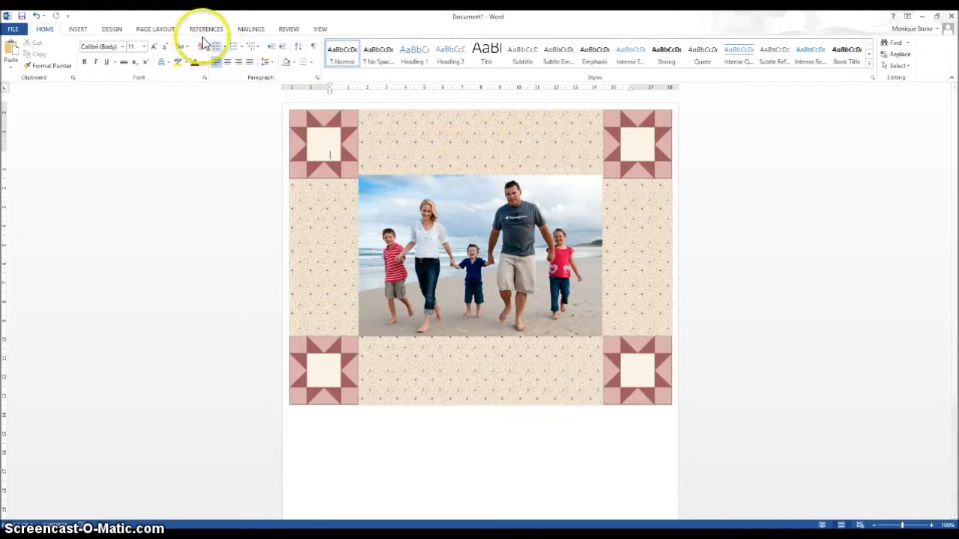
# - Insert a built-in Simple Text Box on the page
pyautogui.click(78, 30)
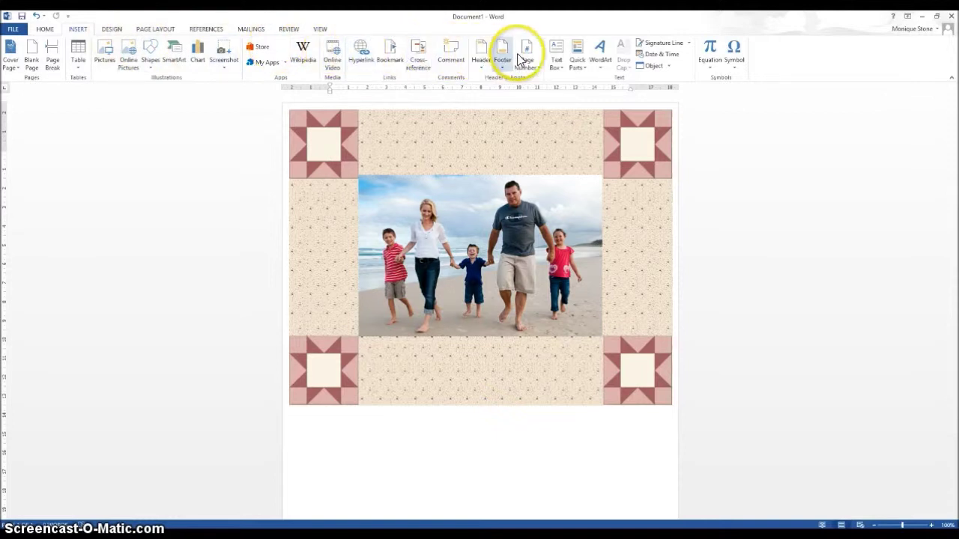
pyautogui.click(557, 54)
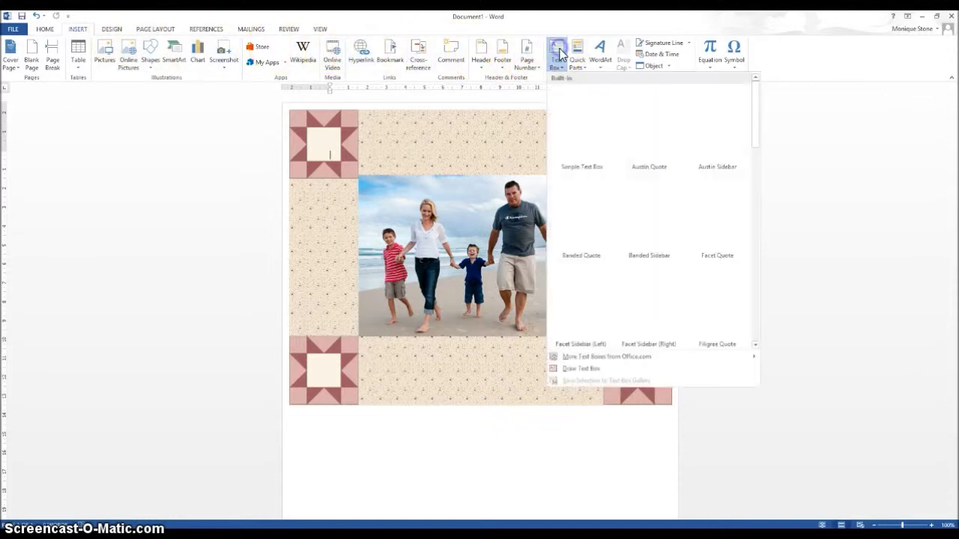
pyautogui.click(574, 128)
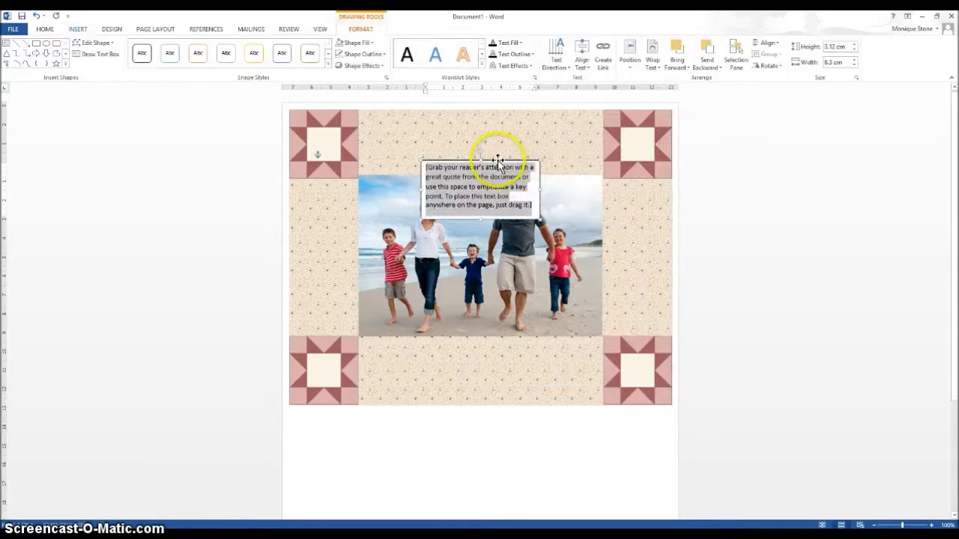
# - Wrap the text box In Front of Text and move it to the background's upper edge, centred above the family photo
pyautogui.moveTo(497, 161); pyautogui.dragTo(498, 145)
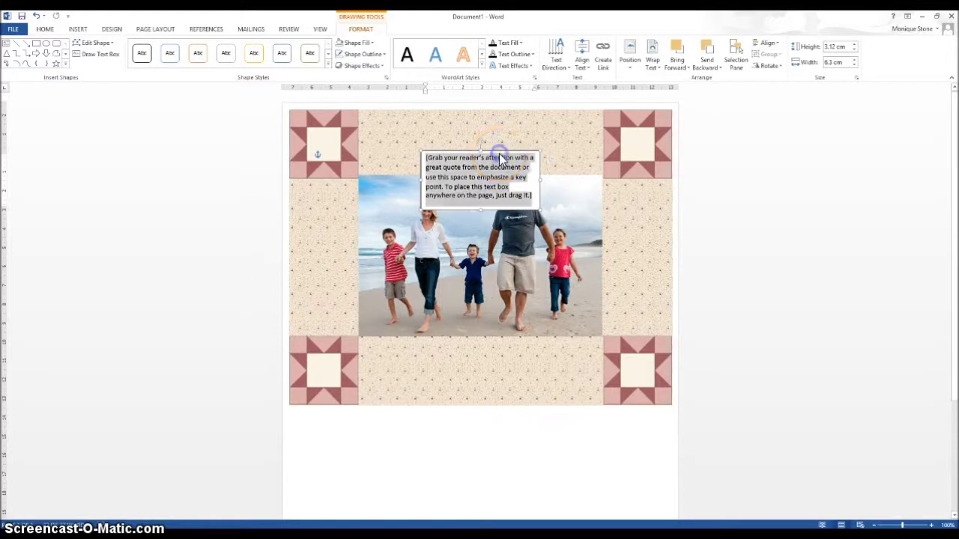
pyautogui.click(499, 150)
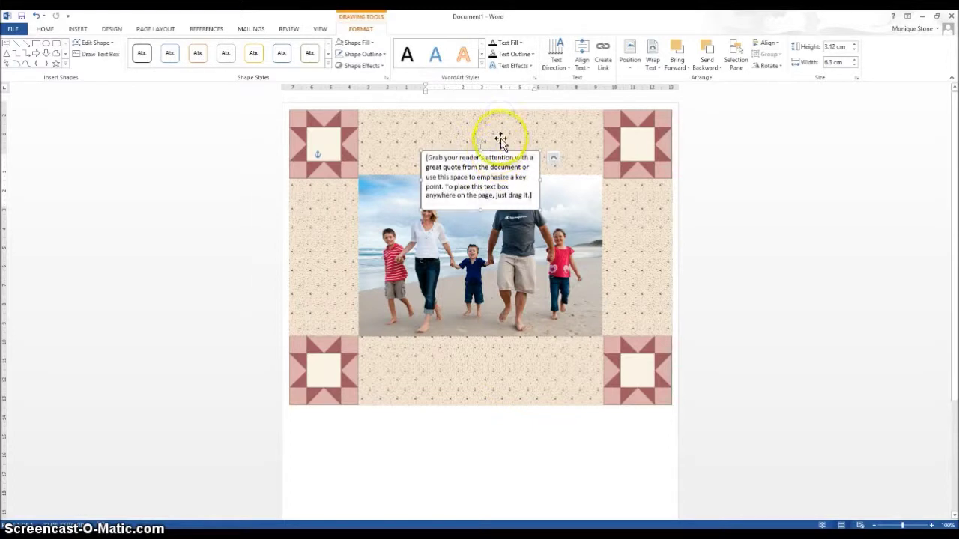
pyautogui.click(653, 62)
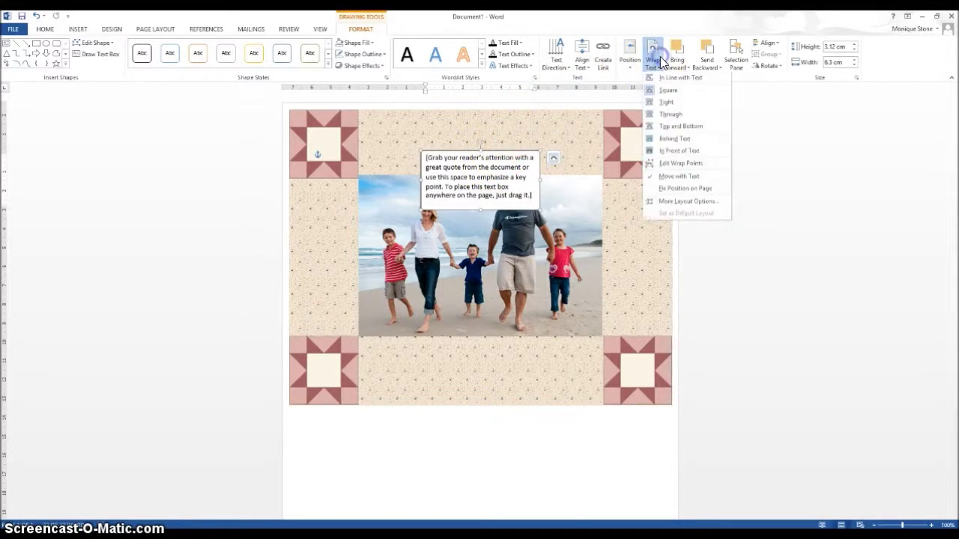
pyautogui.click(668, 151)
pyautogui.moveTo(497, 156); pyautogui.dragTo(490, 112)
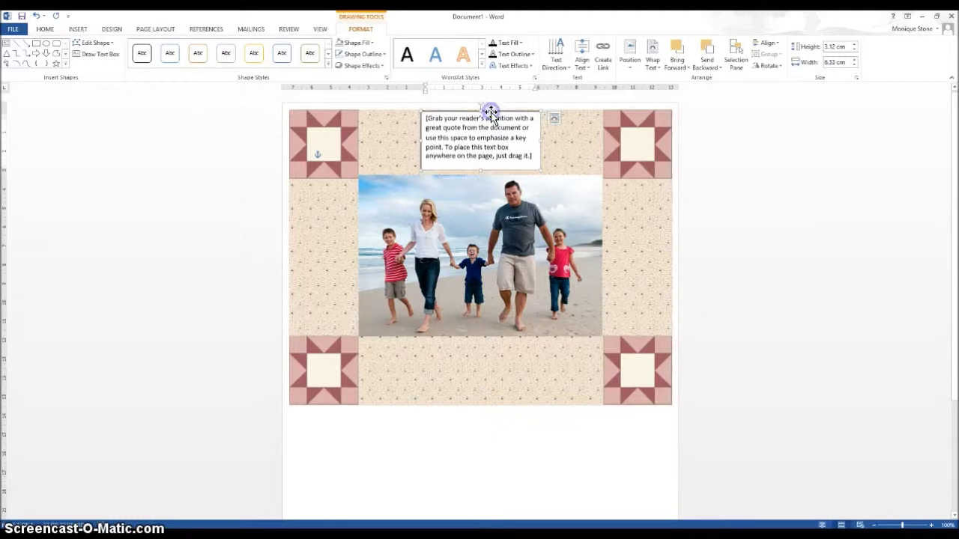
# - Replace the text box's placeholder with "MY FAMILY", formatted as centred text in the AR BLANCA font
pyautogui.tripleClick(533, 156)
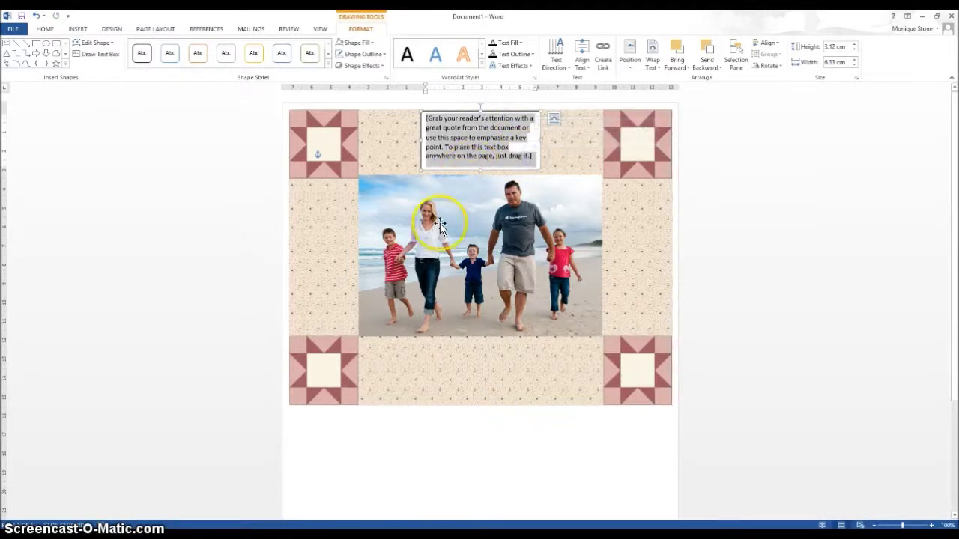
pyautogui.write('MY FAMILY')
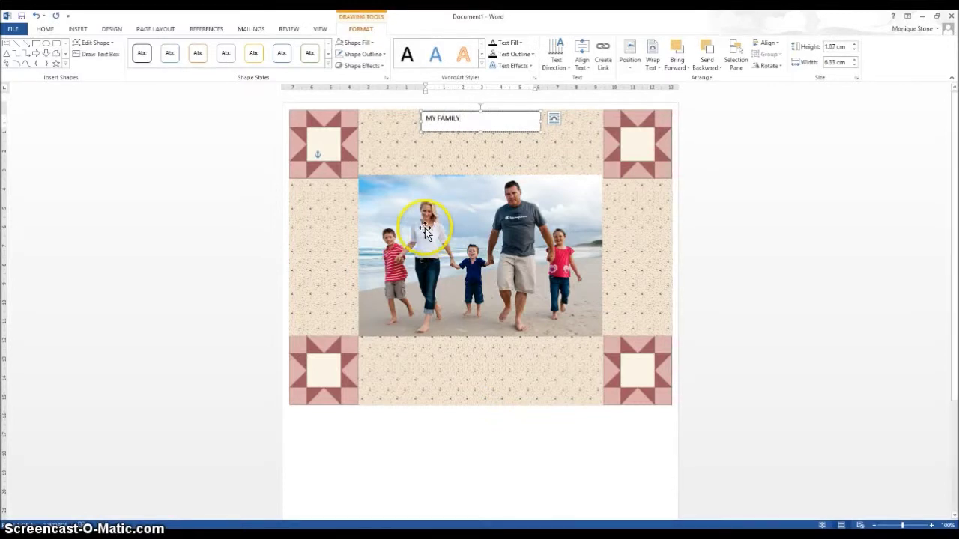
pyautogui.tripleClick(457, 118)
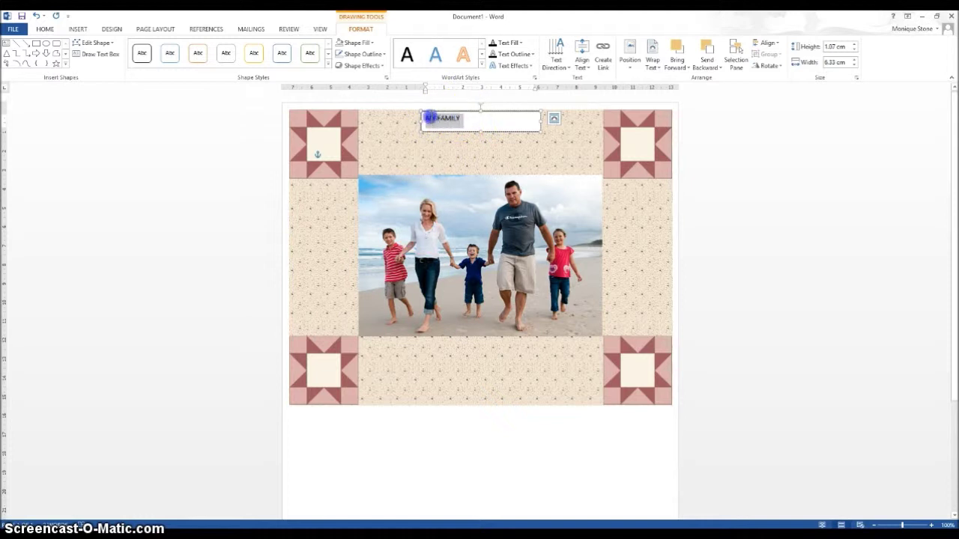
pyautogui.click(45, 29)
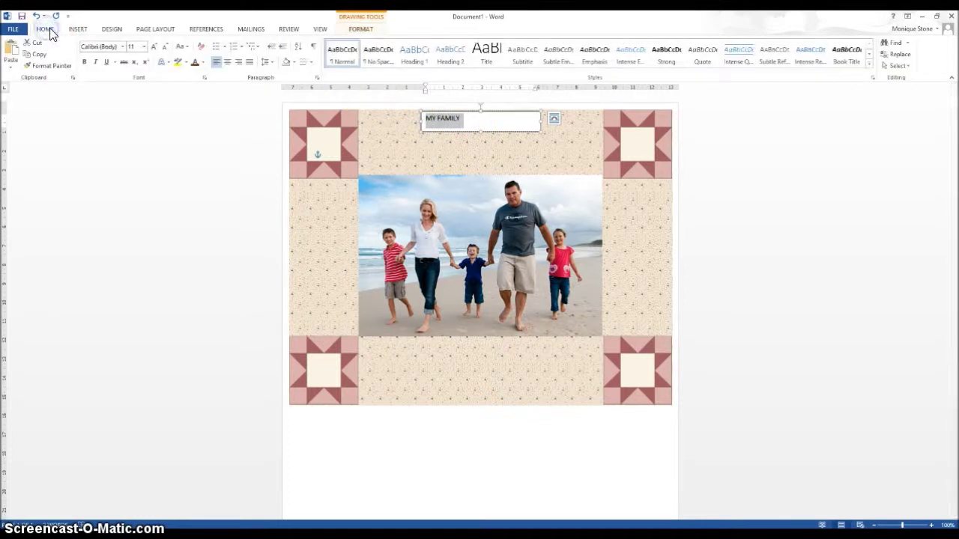
pyautogui.click(227, 62)
pyautogui.click(122, 47)
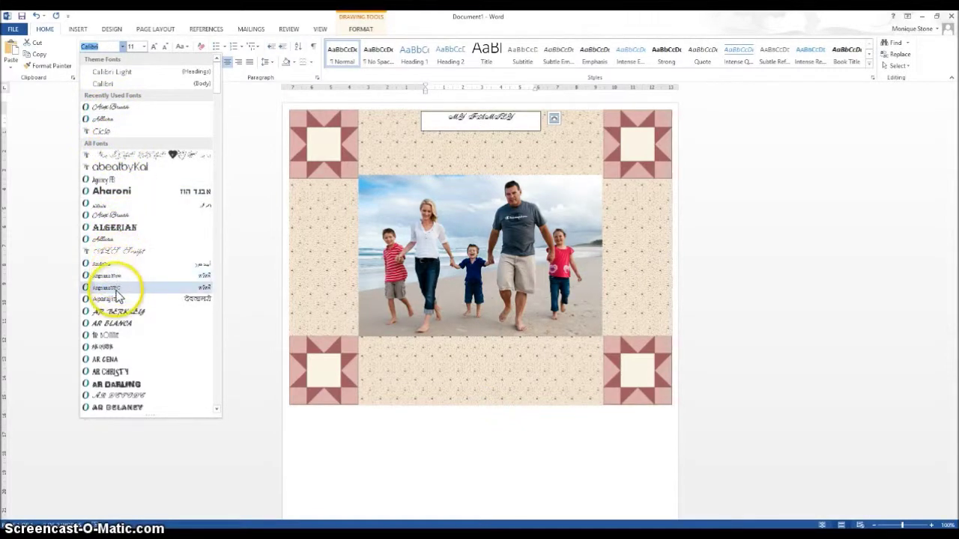
pyautogui.click(115, 329)
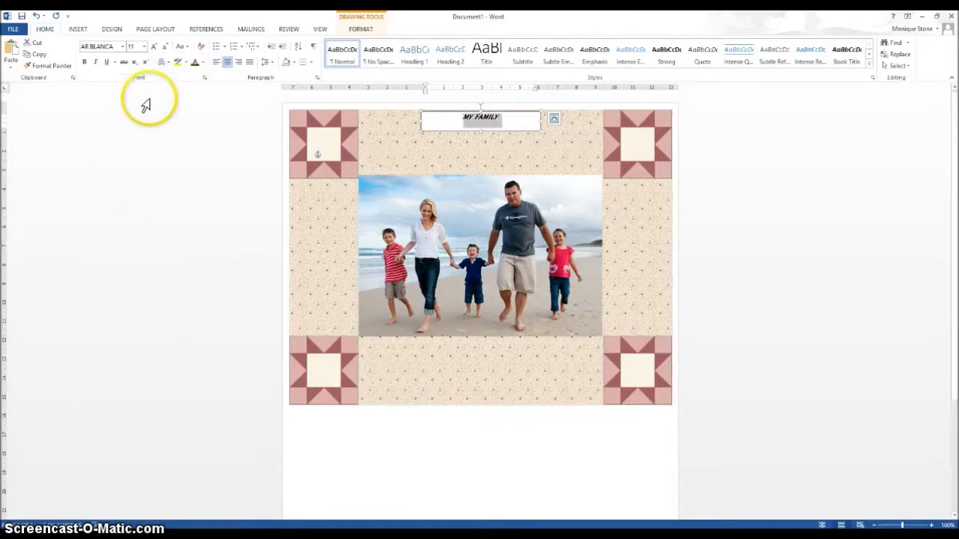
# - Set the font size of the "MY FAMILY" title to 28
pyautogui.click(143, 46)
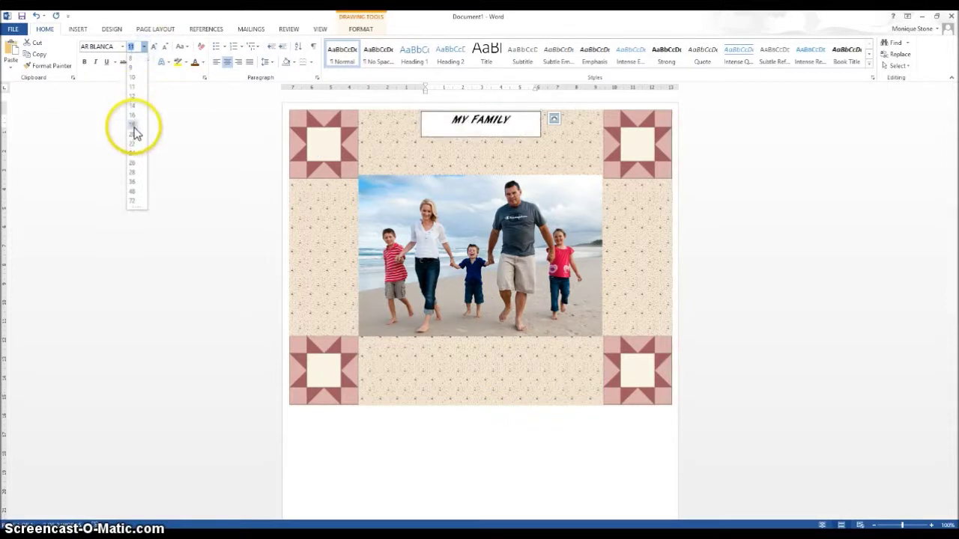
pyautogui.click(135, 173)
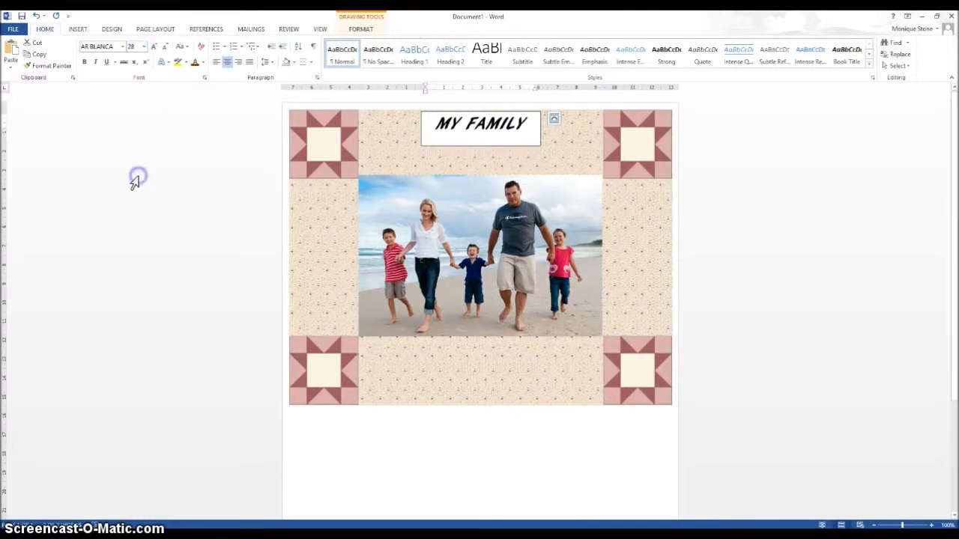
# - Remove the fill and the outline from the "MY FAMILY" text box with No Fill and No Outline
pyautogui.click(450, 131)
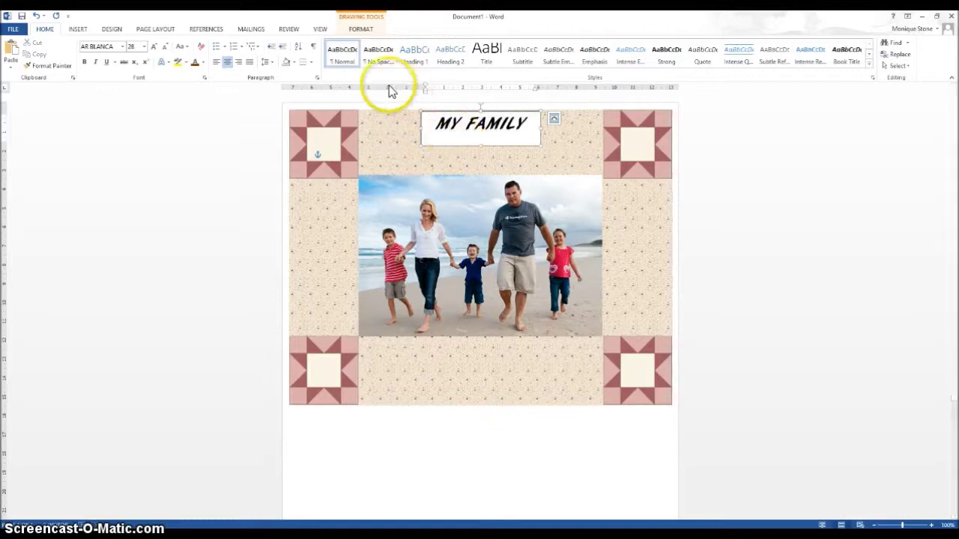
pyautogui.click(360, 28)
pyautogui.click(362, 44)
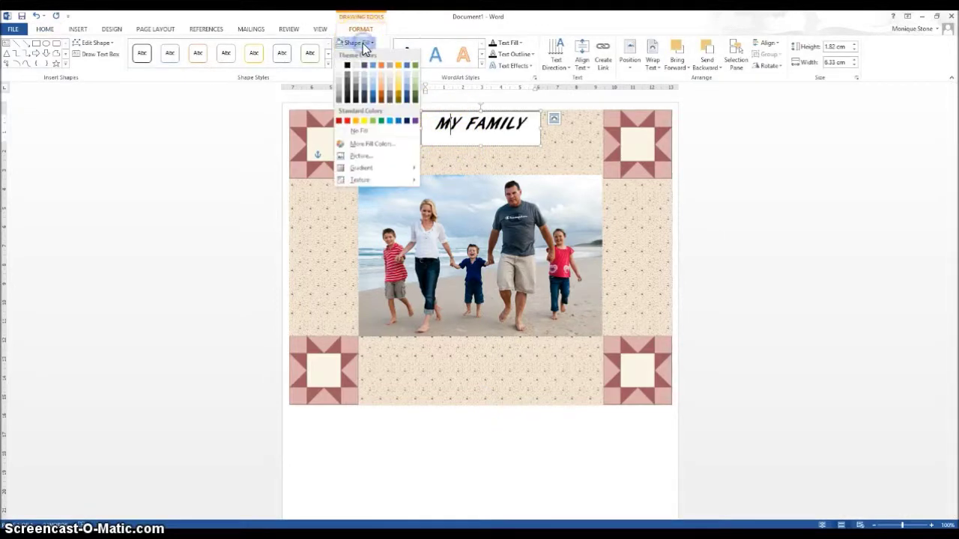
pyautogui.click(360, 132)
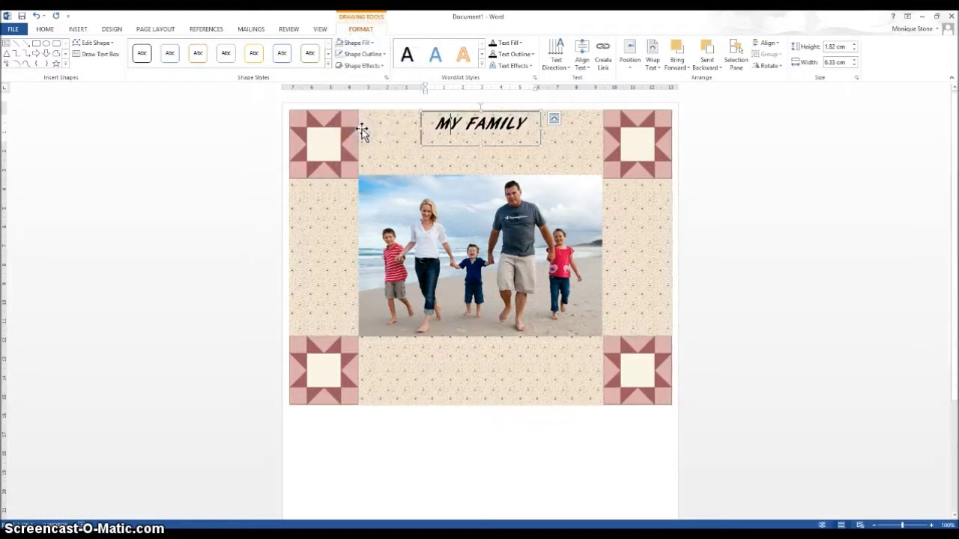
pyautogui.click(361, 54)
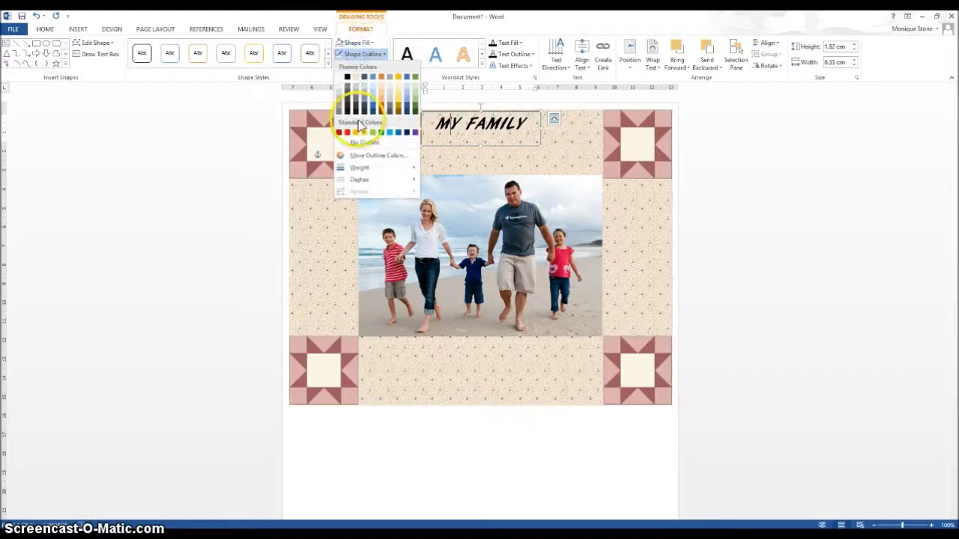
pyautogui.click(361, 142)
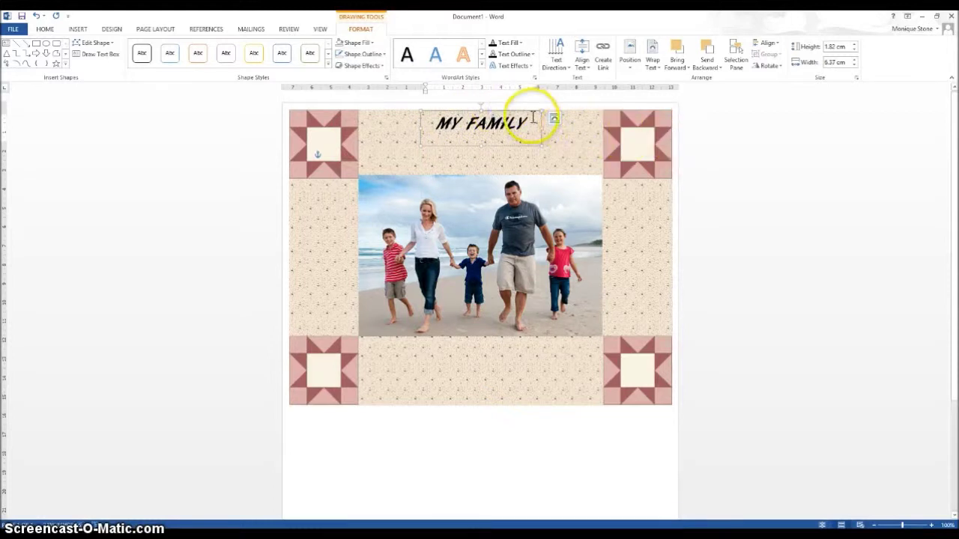
# - Move the "MY FAMILY" text box down to about midway between the background's upper edge and the family photo, and deselect it
pyautogui.moveTo(512, 112); pyautogui.dragTo(507, 129)
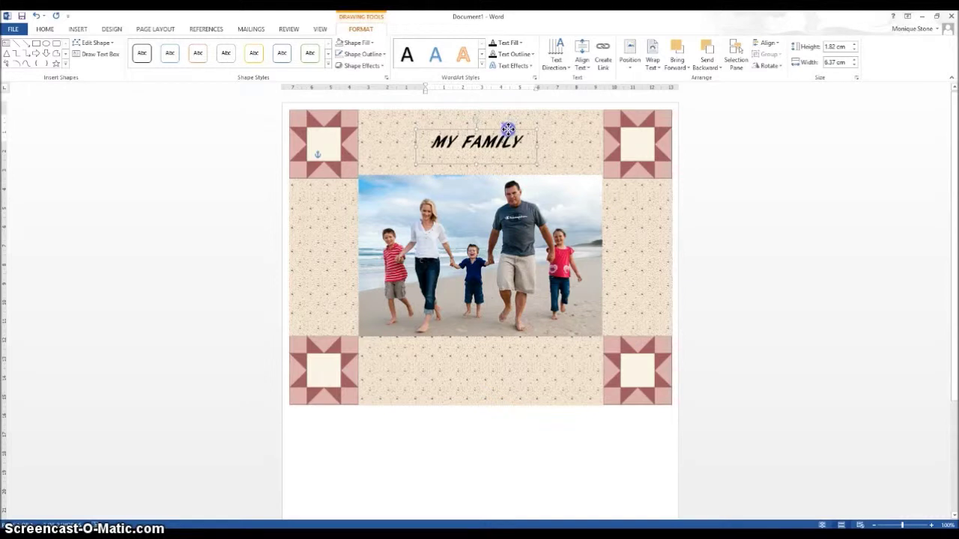
pyautogui.moveTo(508, 129); pyautogui.dragTo(508, 129)
pyautogui.click(824, 223)
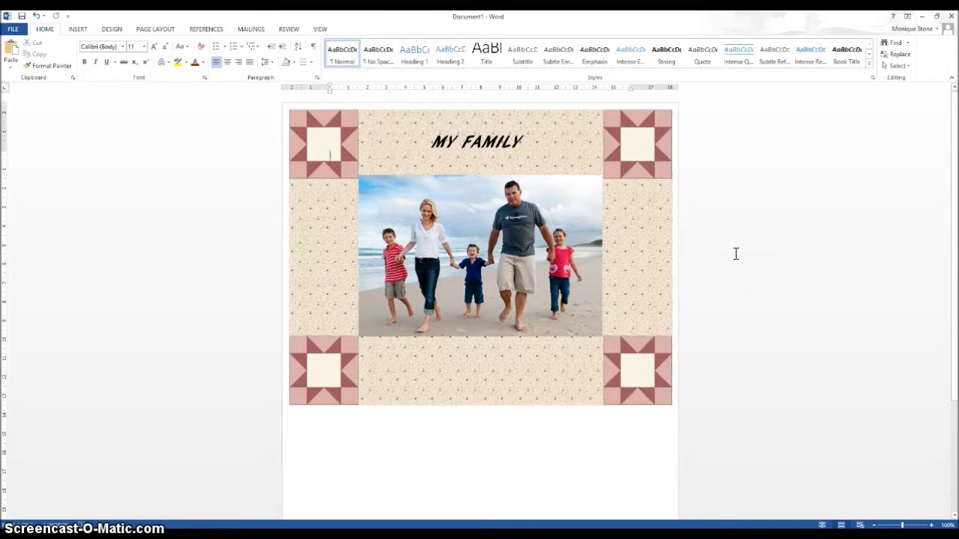
pyautogui.click(306, 456)
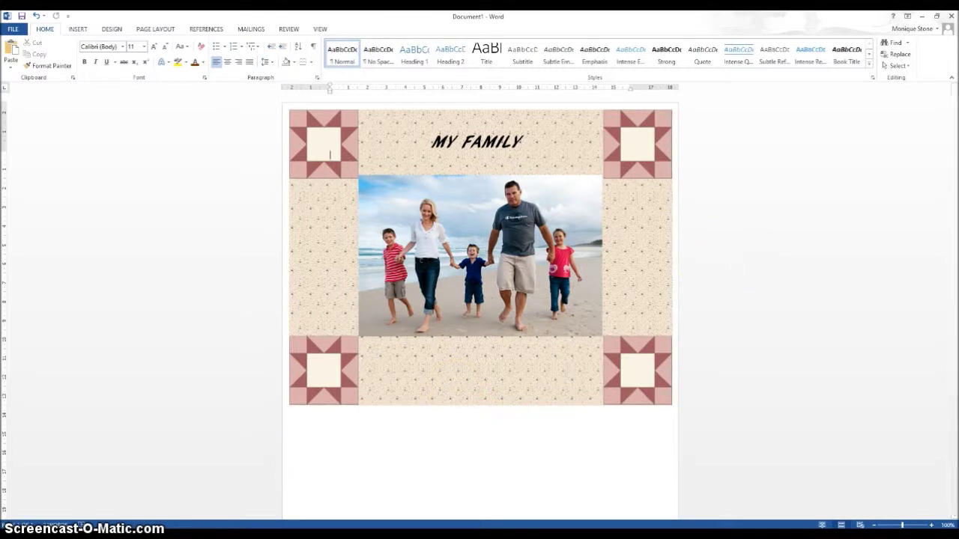